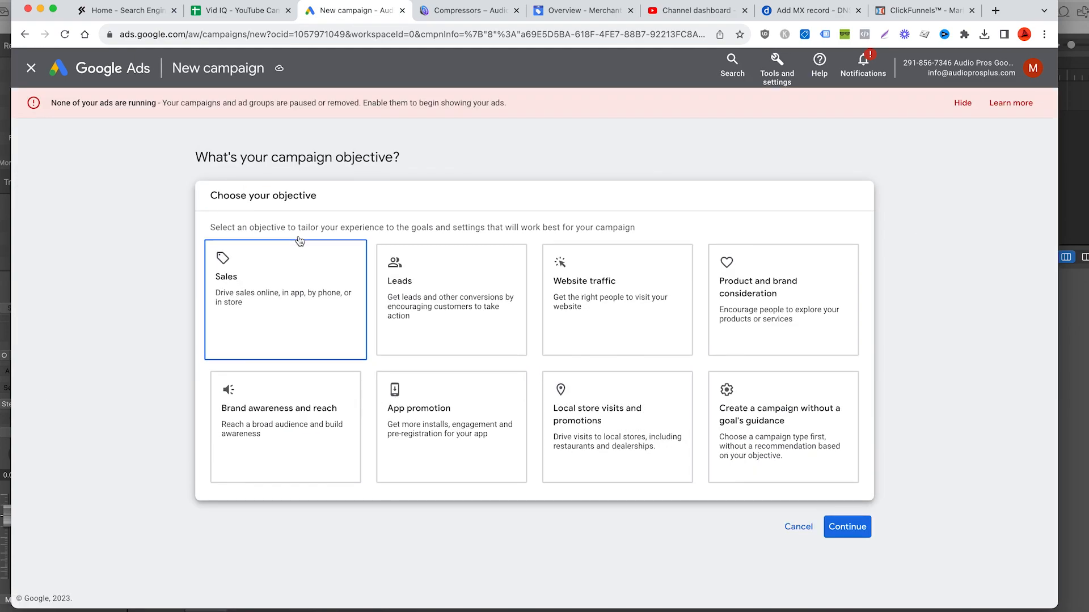
Choose Sales as the campaign objective, keep the Purchases conversion goal, and select the Search campaign type.
click(288, 269)
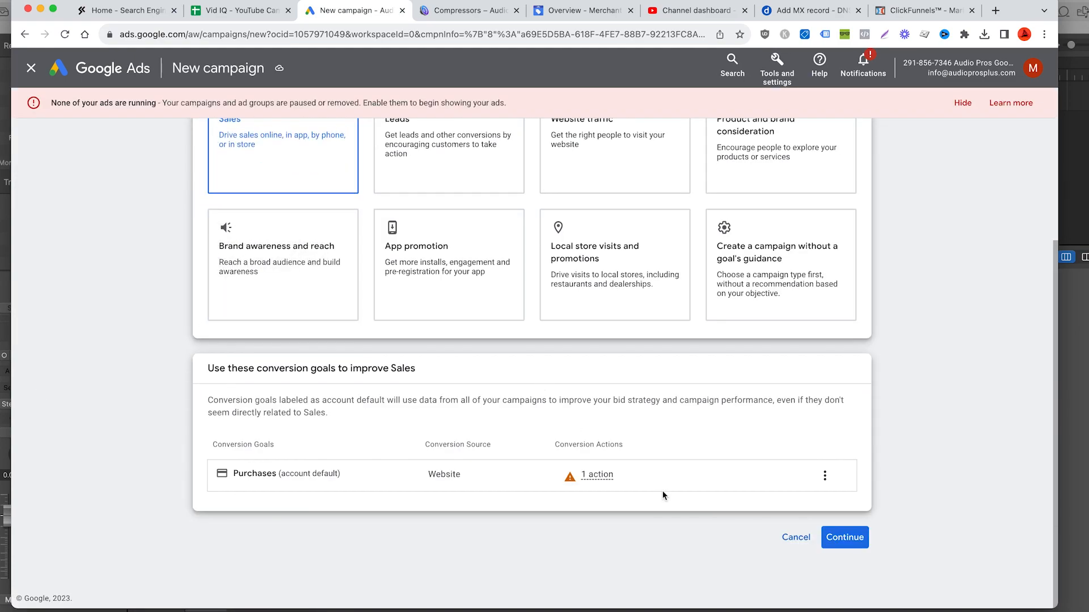
click(841, 539)
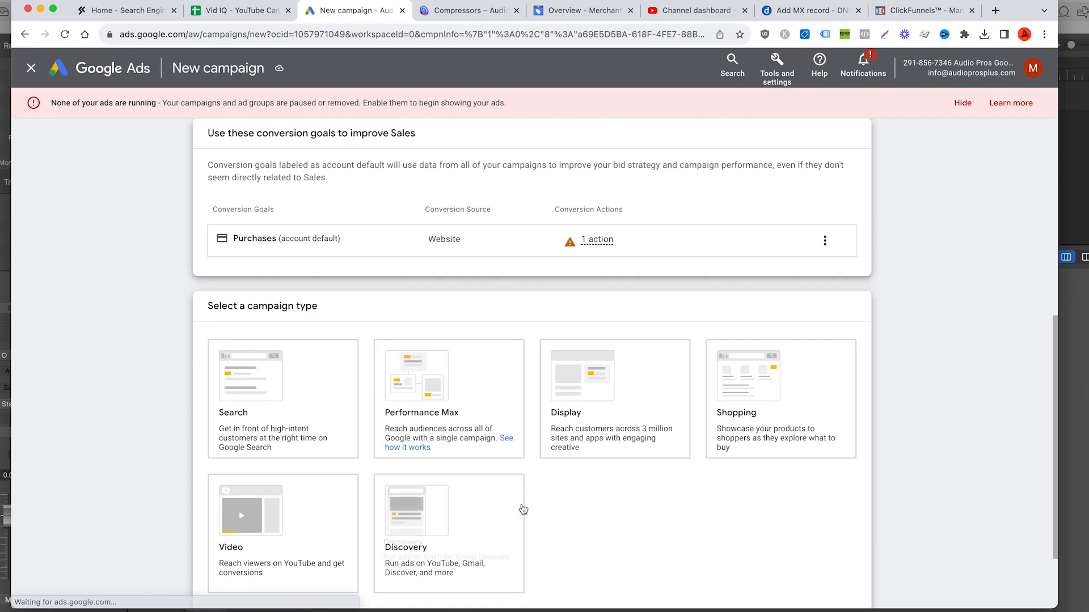
click(272, 393)
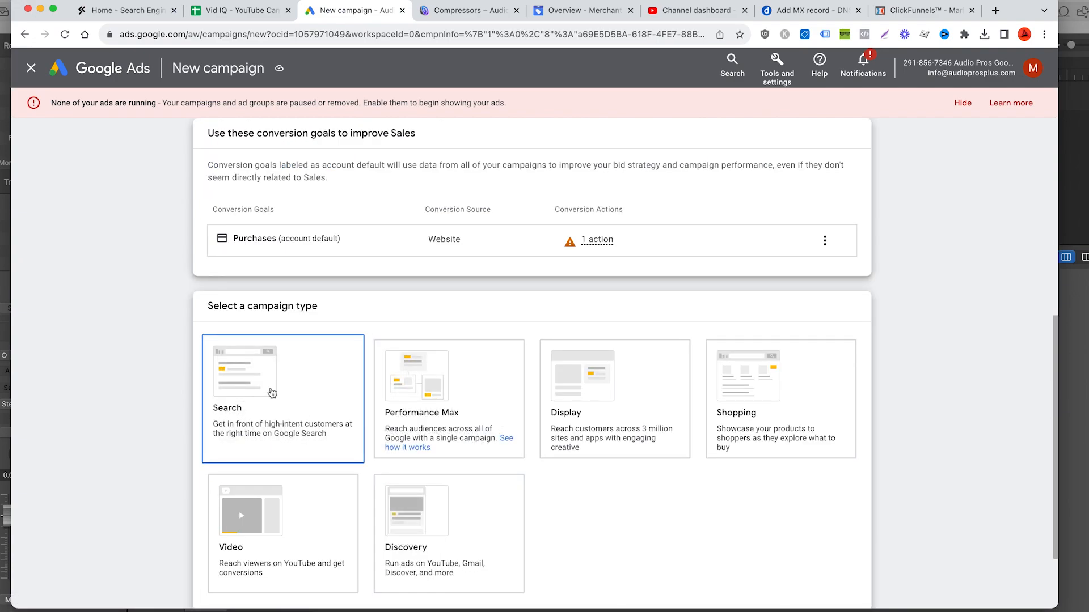
Select website visits as the way to reach the goal, using the URL copied from the open Compressors collection page.
click(230, 278)
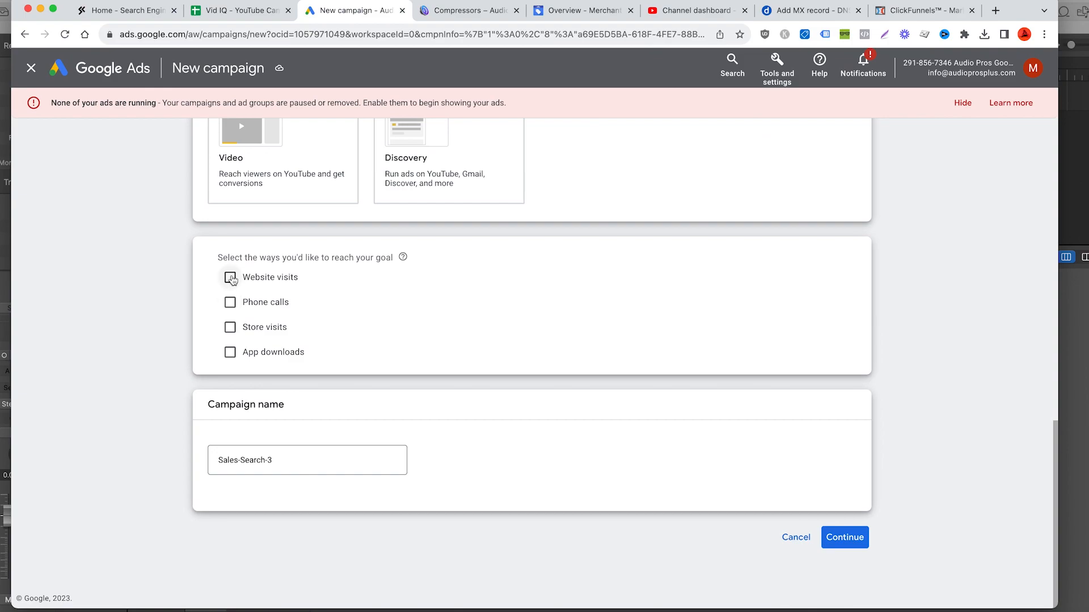
click(329, 307)
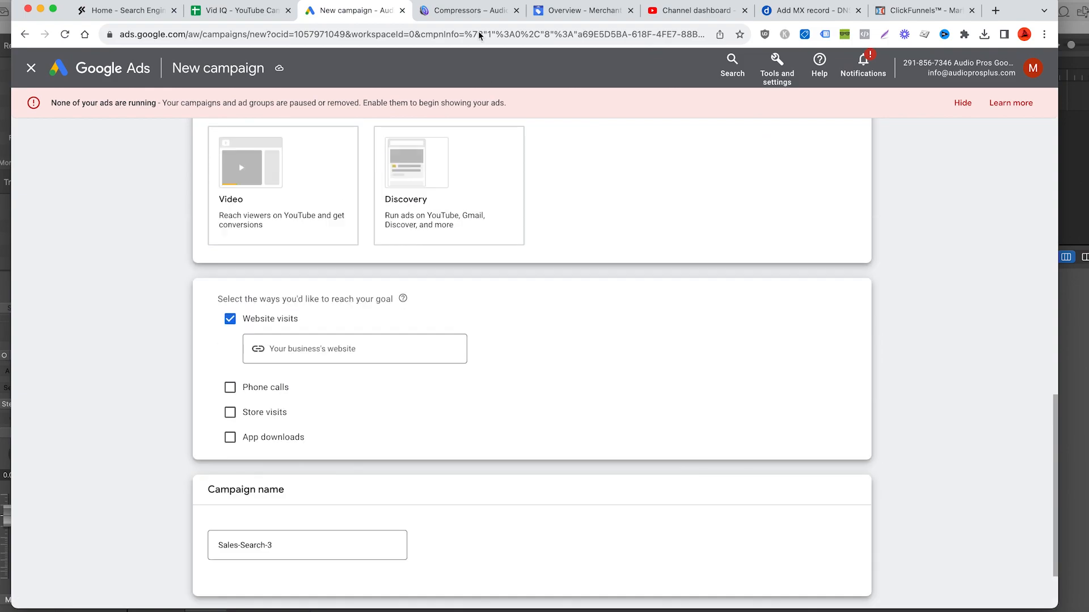
click(459, 12)
click(350, 37)
key(ctrl+c)
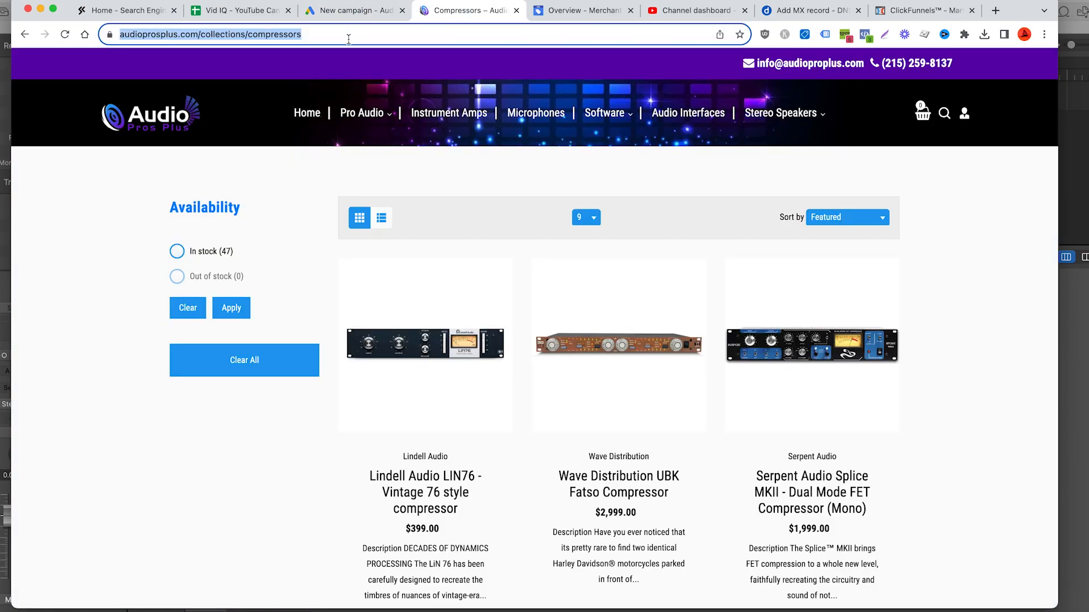
click(349, 12)
click(362, 347)
key(ctrl+v)
Name the campaign "DSA - Sales" and continue to the bidding settings.
scroll(348, 392, down, 3)
drag(307, 462, 125, 469)
text(DS)
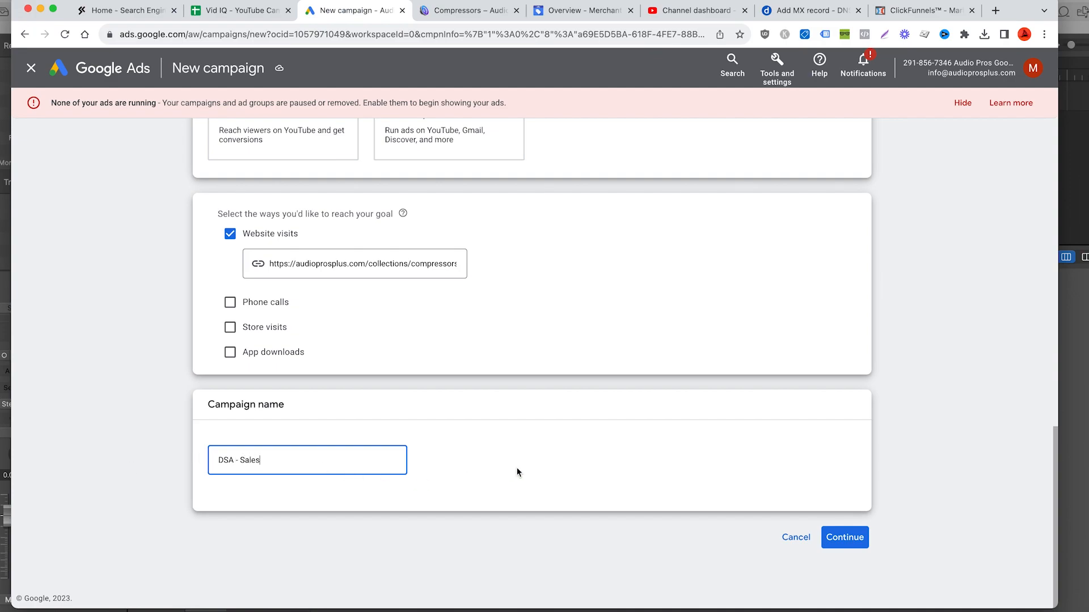
click(844, 538)
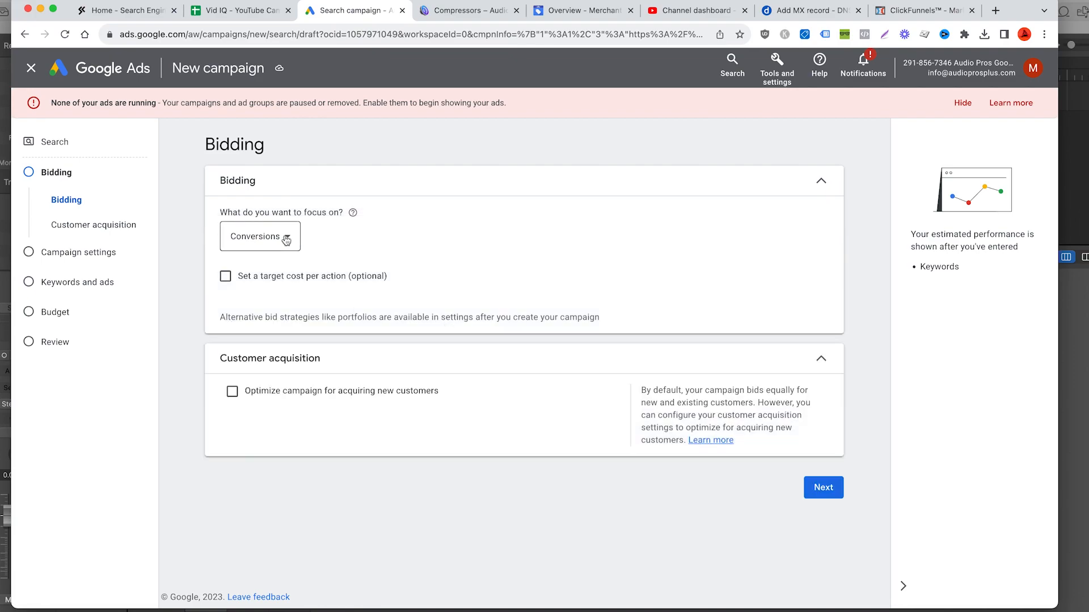
Set the bidding focus to conversion value with a target return on ad spend of 300%.
click(286, 240)
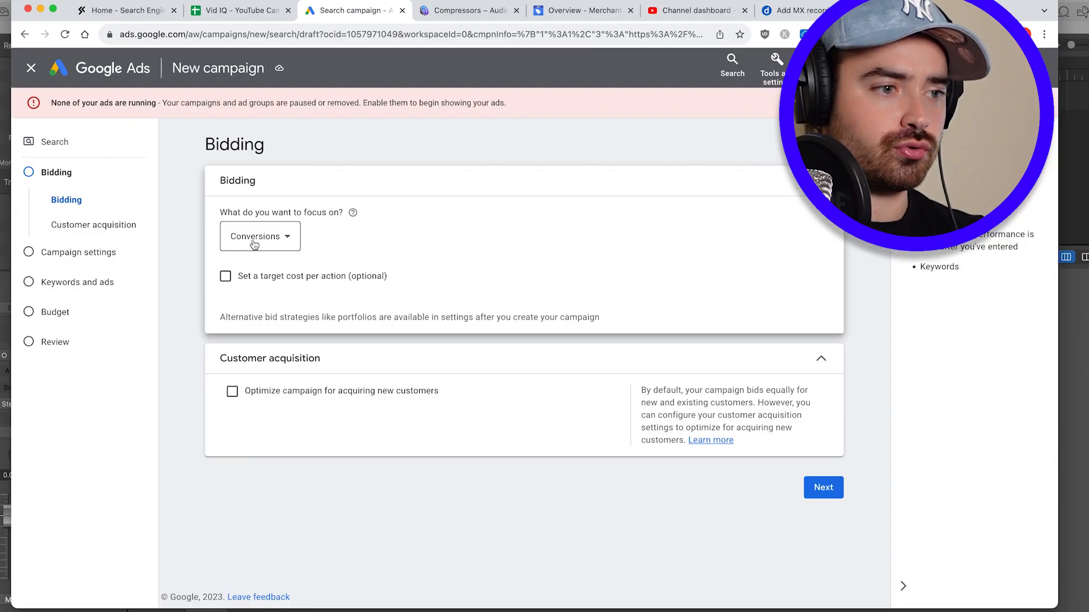
click(254, 244)
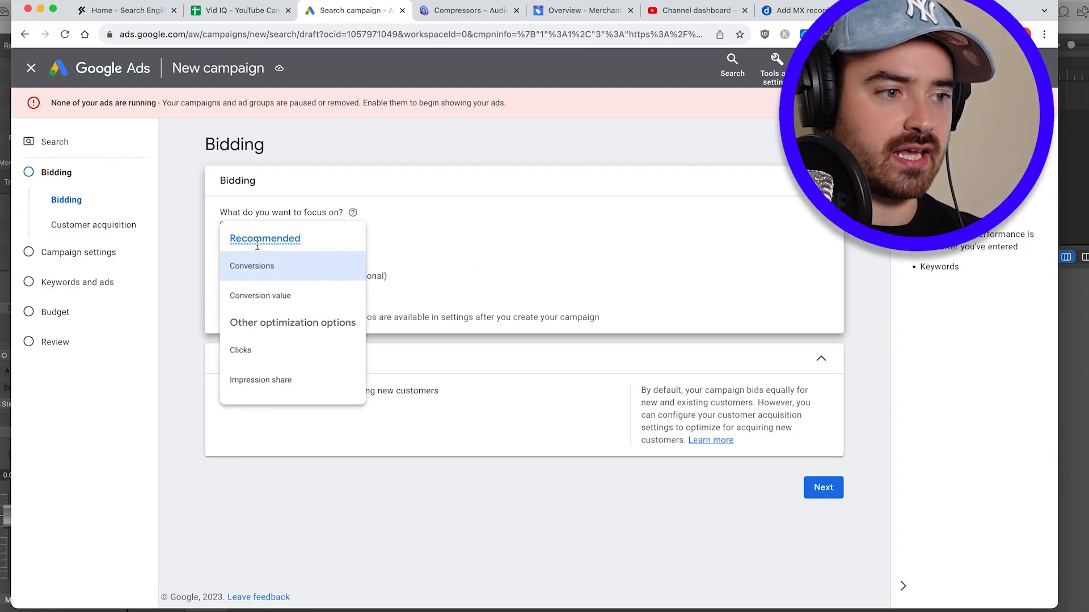
click(276, 300)
click(225, 277)
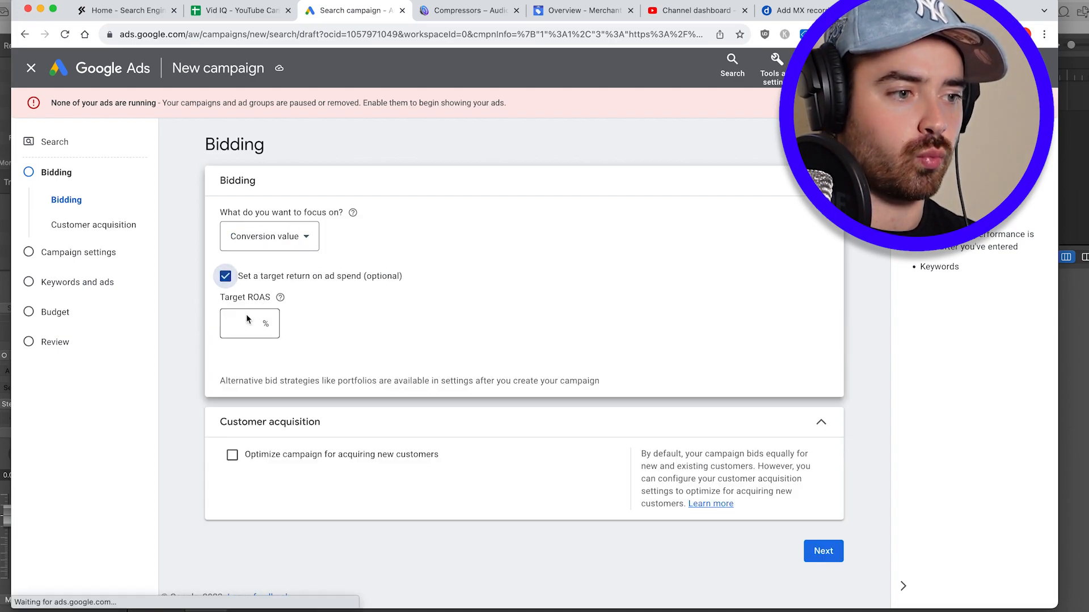
click(246, 319)
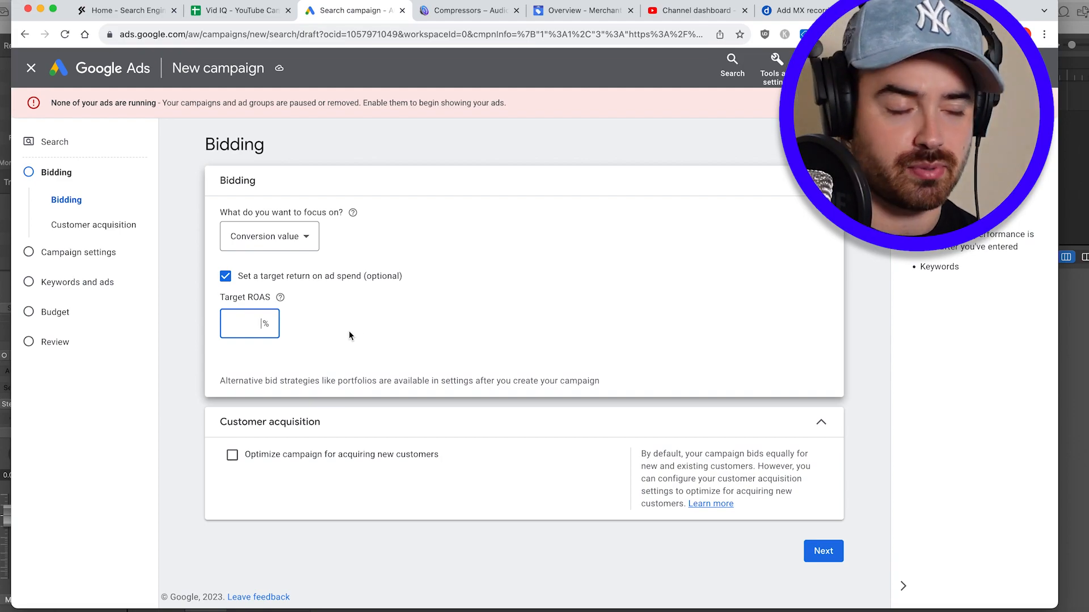
text(300)
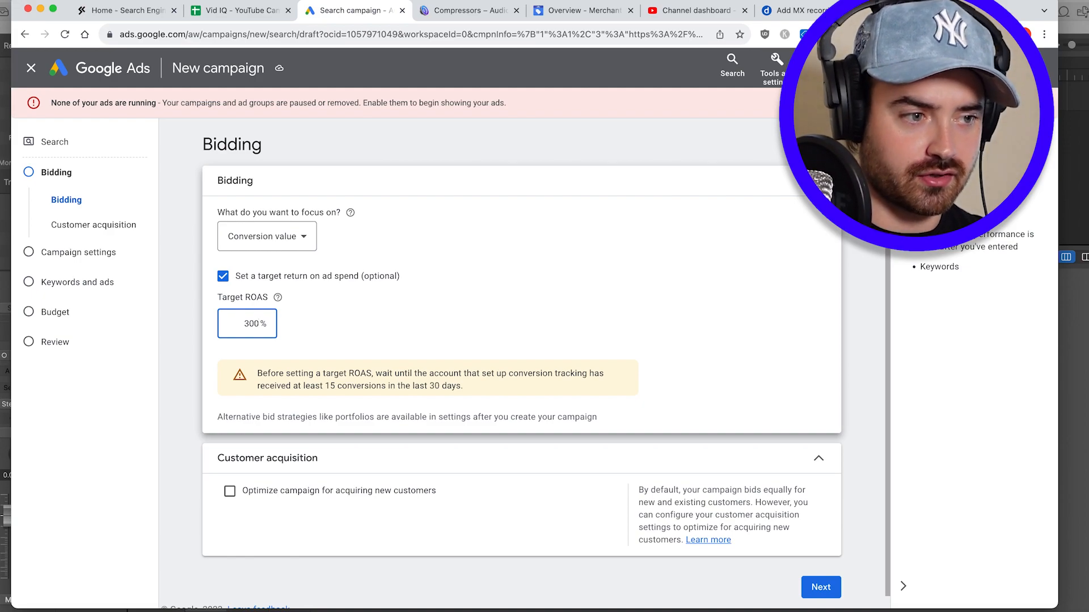
click(348, 332)
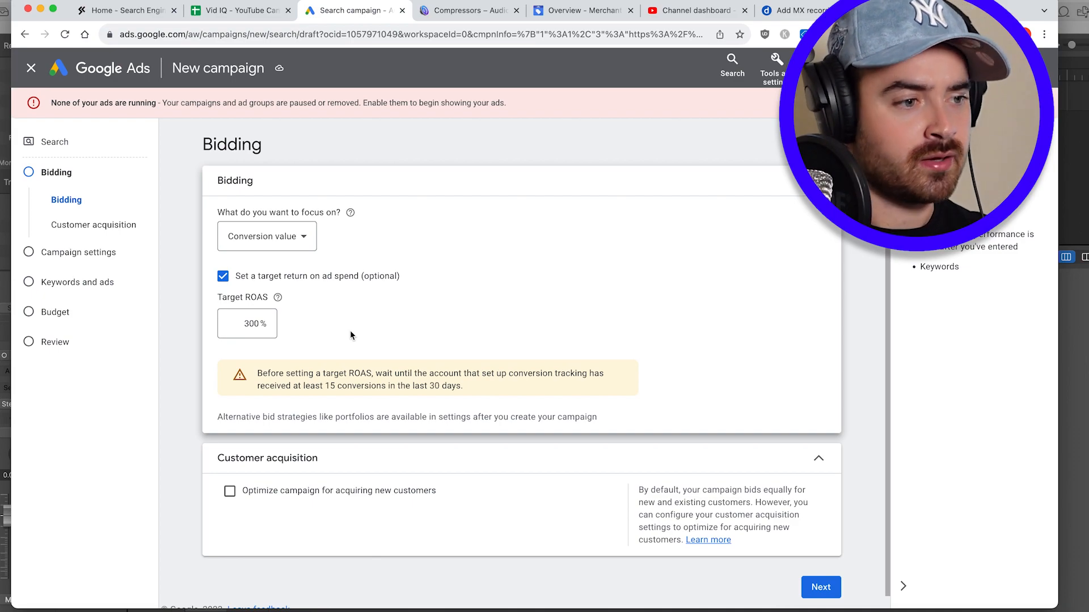
Toggle the target return on ad spend off and on, re-enter 300%, and continue to the campaign settings.
click(224, 276)
click(225, 276)
click(248, 323)
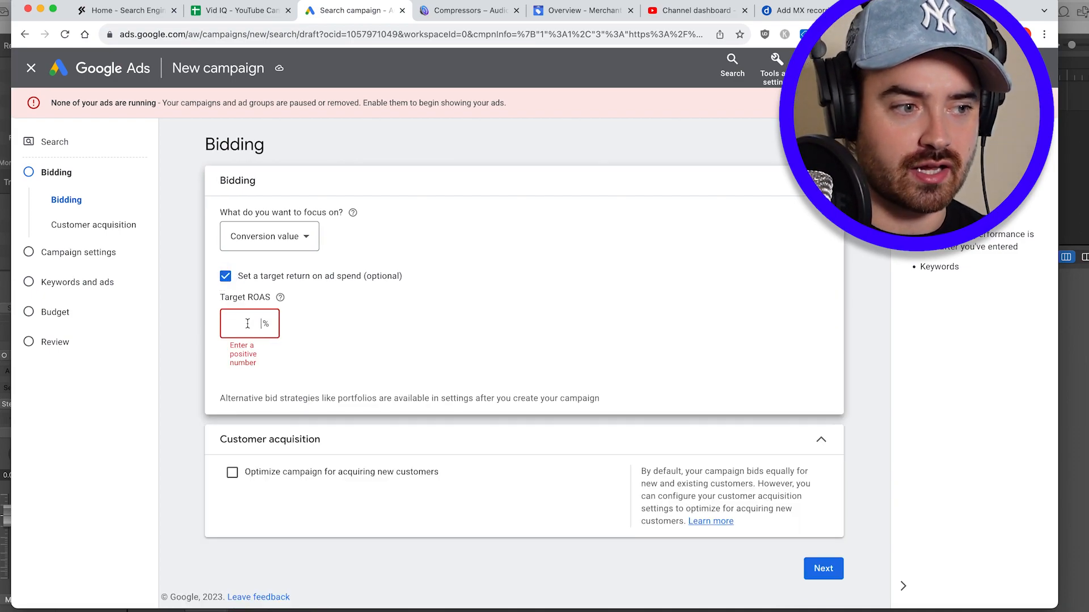
text(300)
click(378, 307)
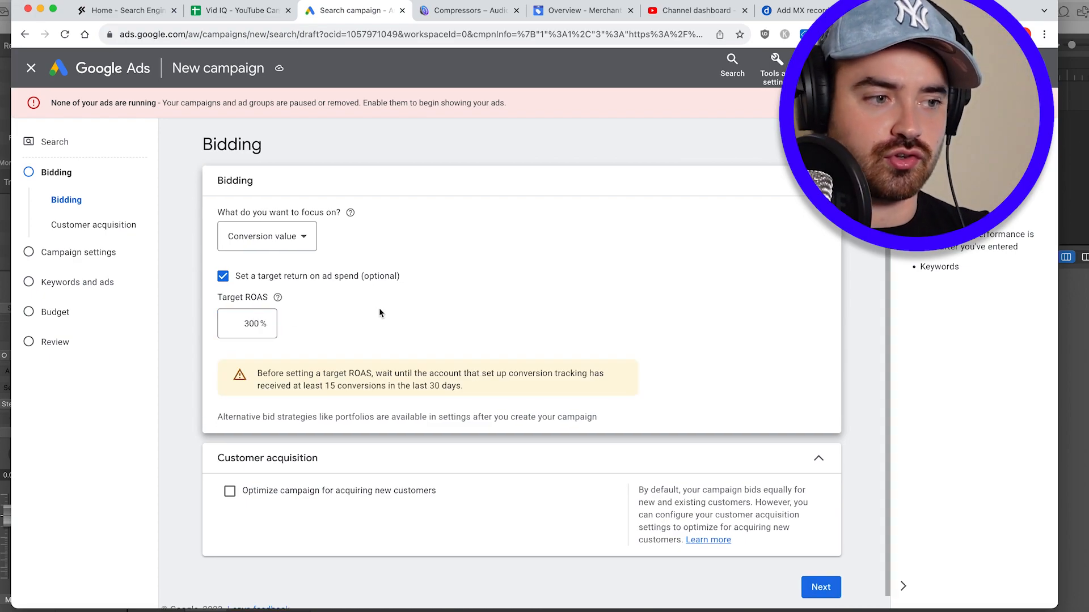
scroll(345, 393, down, 1)
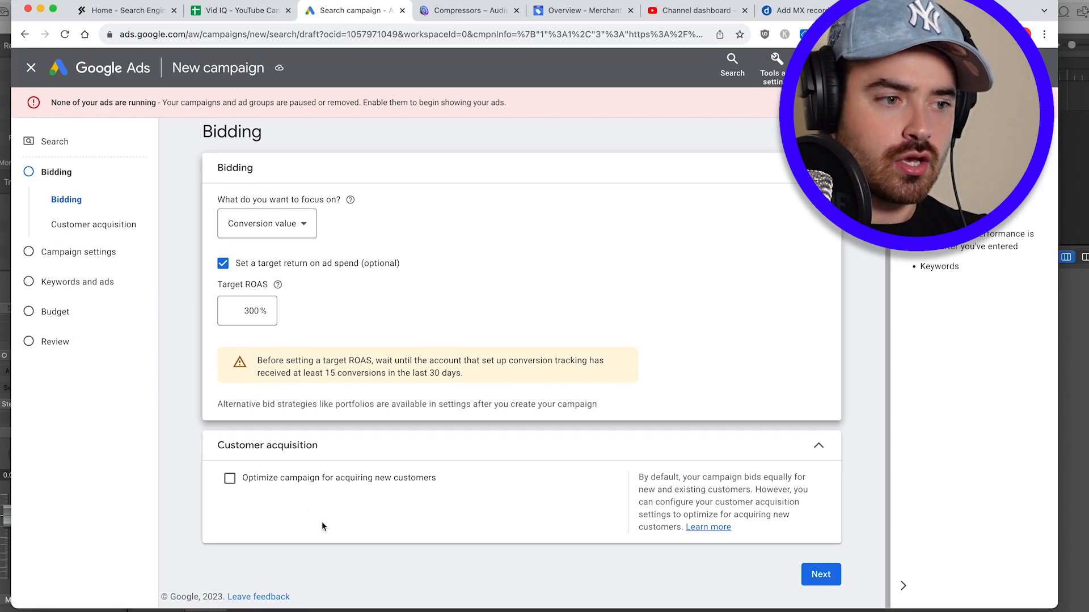
click(823, 576)
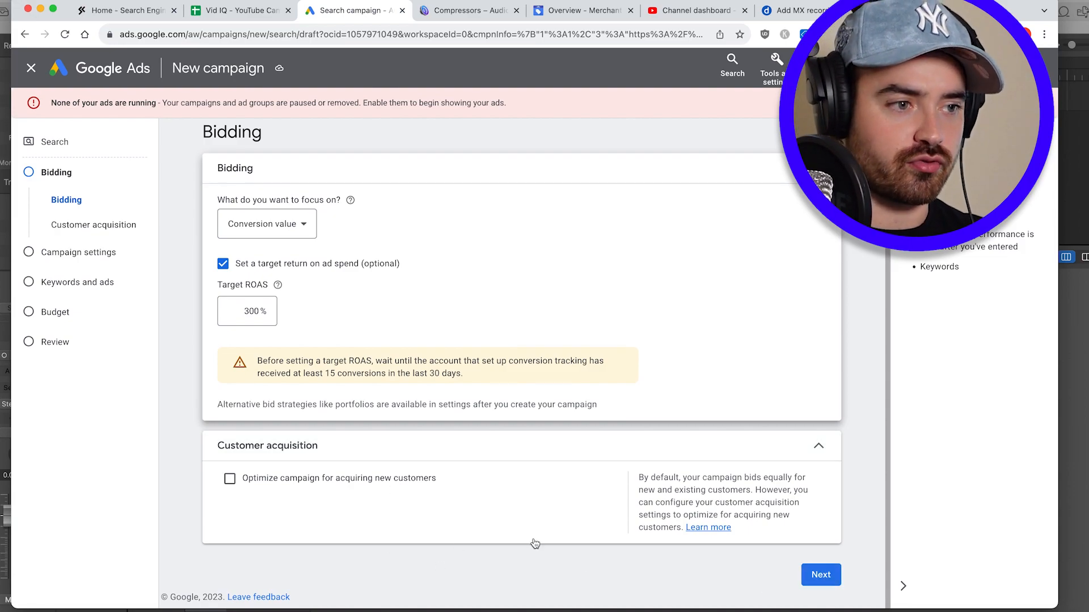
Exclude Google search partners and the Google Display Network from the campaign's networks.
scroll(193, 339, down, 2)
click(326, 167)
click(327, 245)
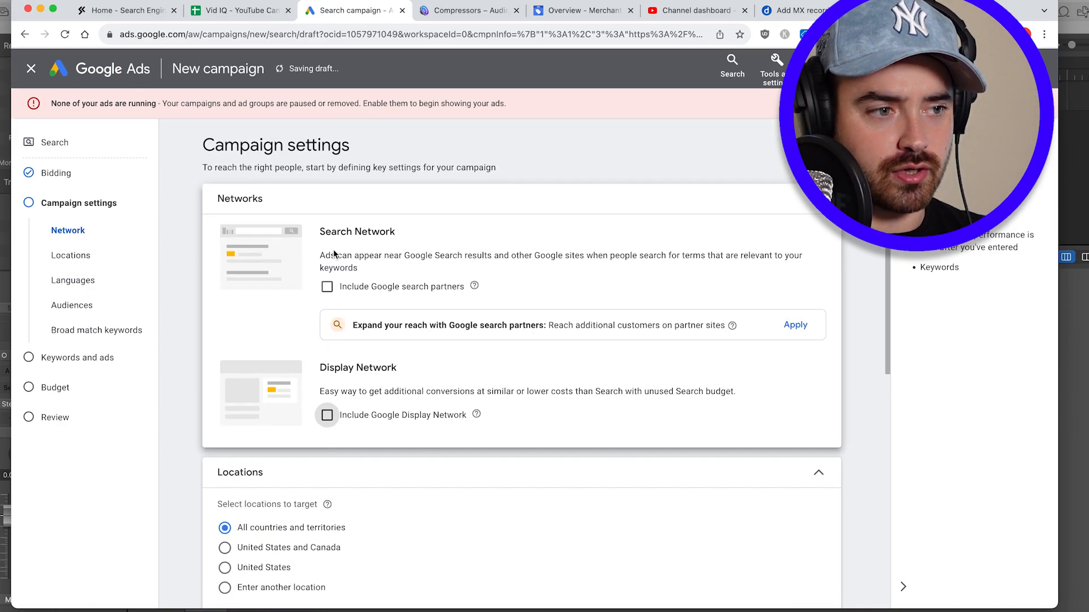
Limit the campaign's target location to the United States.
scroll(395, 391, down, 2)
scroll(395, 390, down, 4)
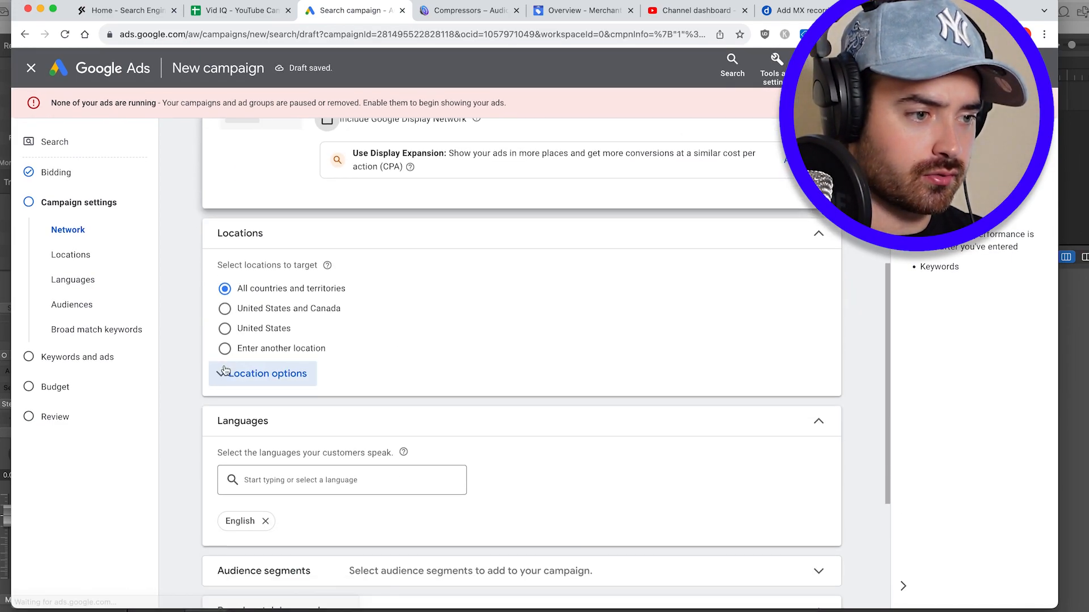
click(226, 329)
scroll(437, 340, down, 4)
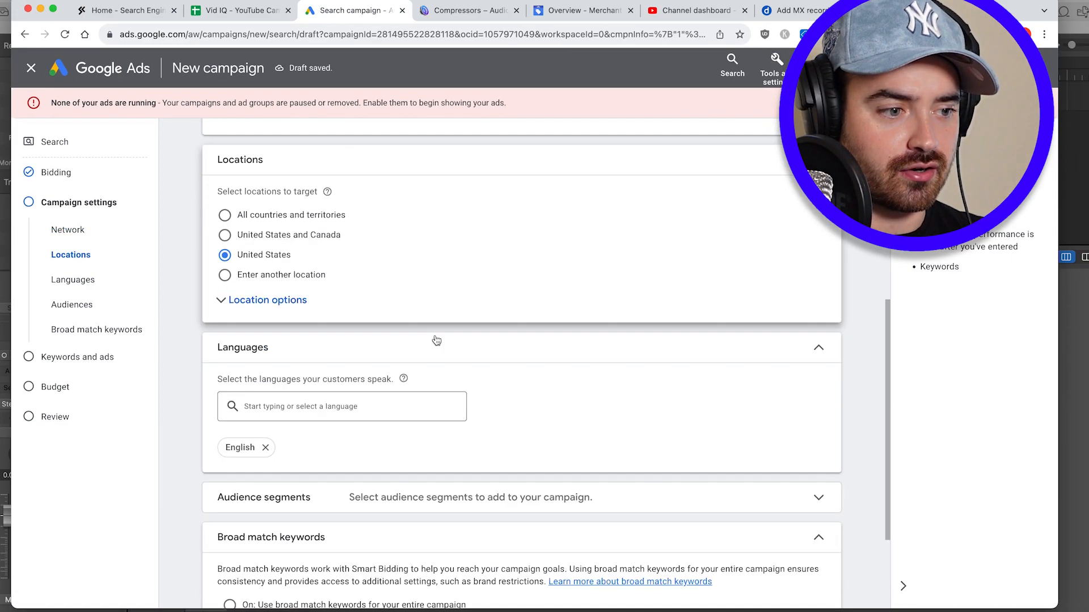
Expand and review the audience segments, leave broad match keywords off, and continue to keywords and ads.
click(449, 358)
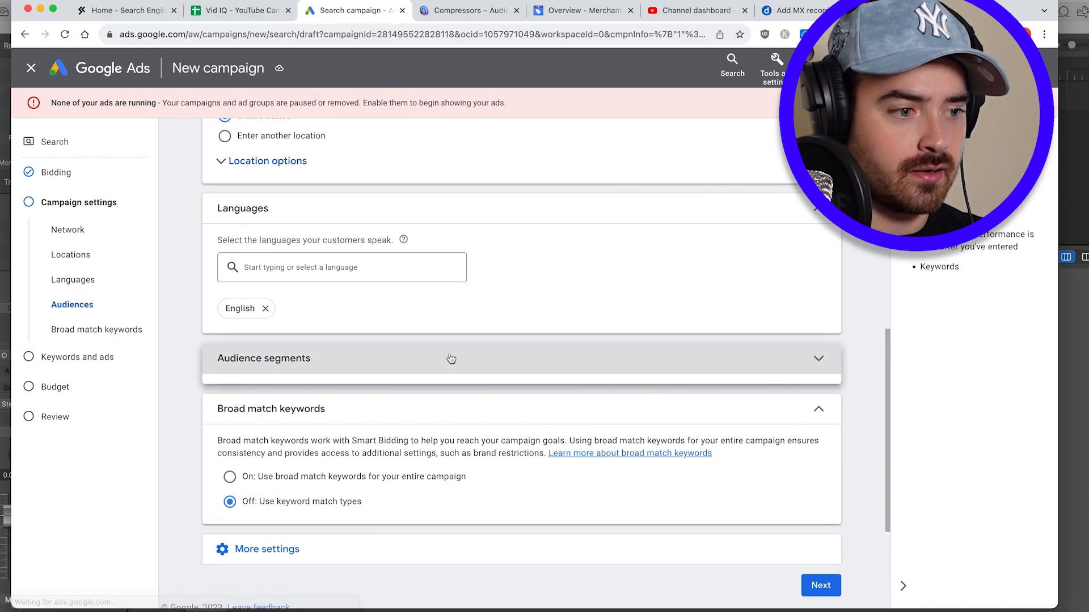
scroll(449, 358, down, 5)
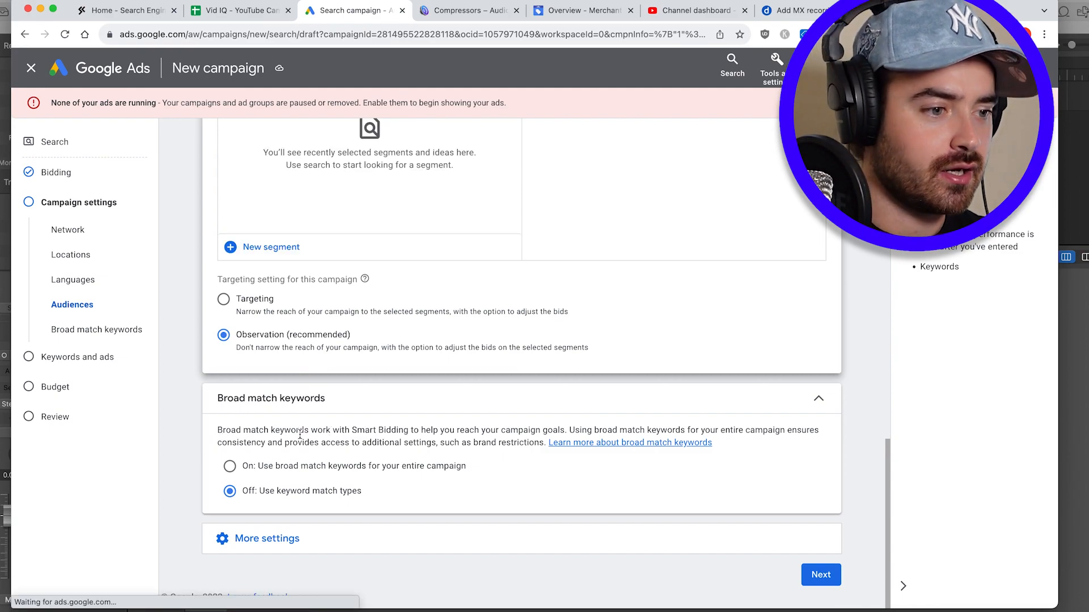
scroll(314, 428, up, 5)
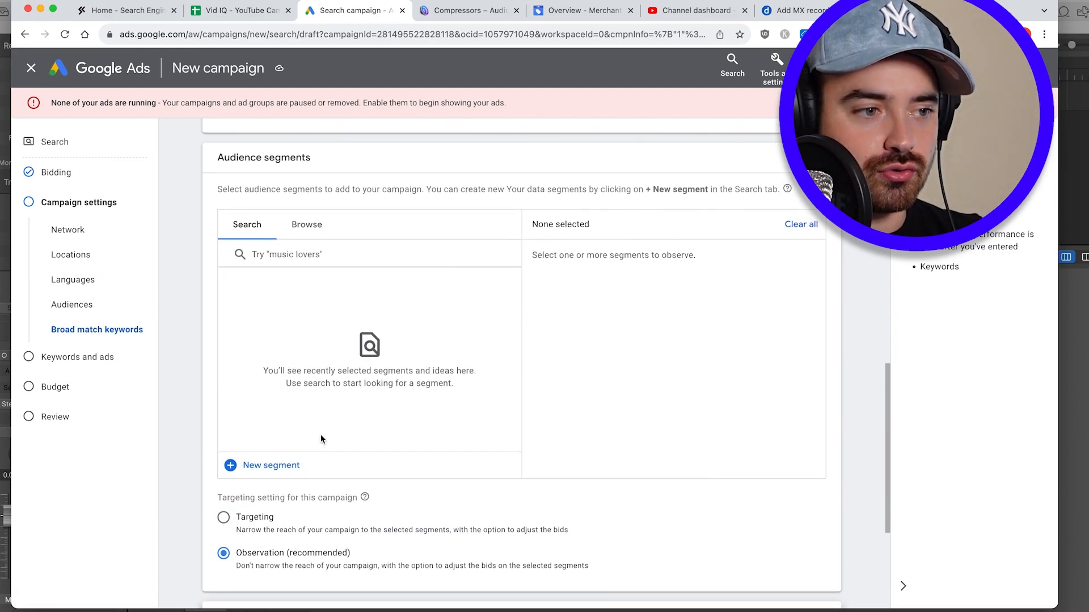
scroll(321, 440, down, 5)
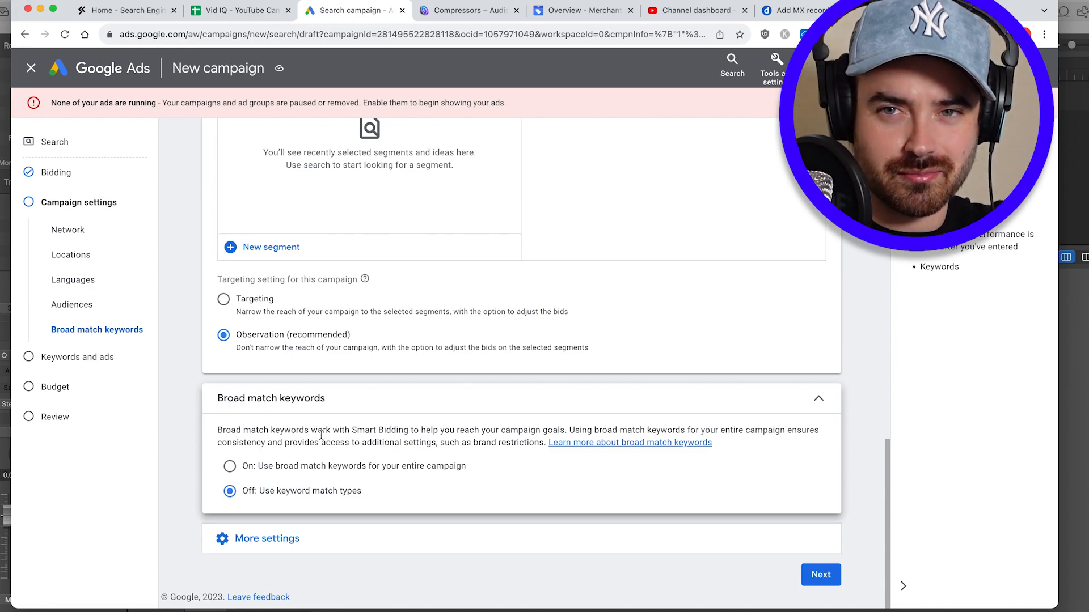
click(822, 581)
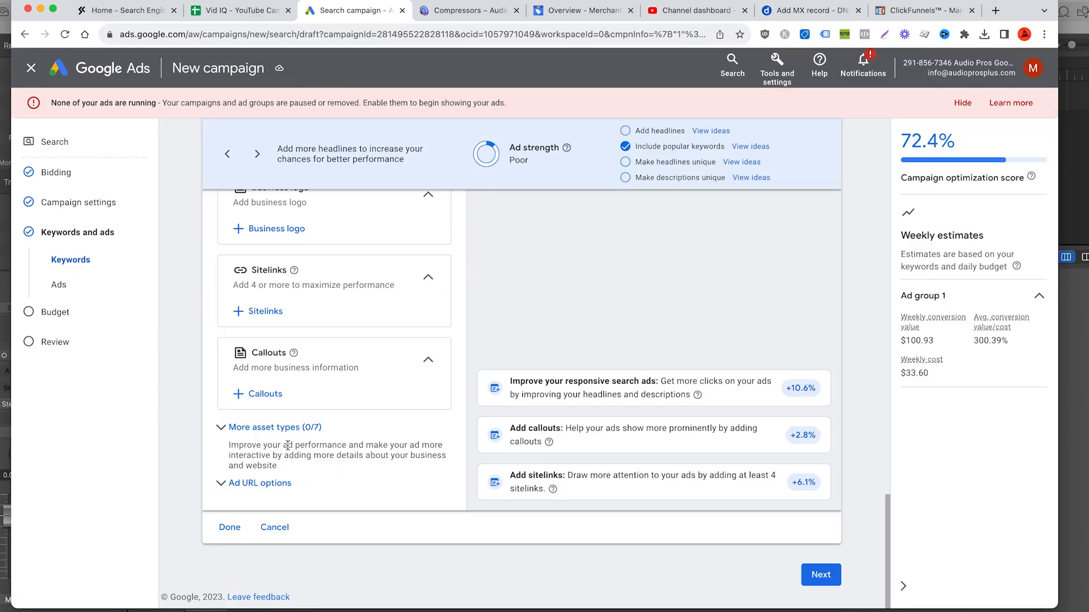
Fill in the second ad description with "Lindell Audio LIN76 - Vintage 76 style compressor a".
scroll(298, 453, up, 15)
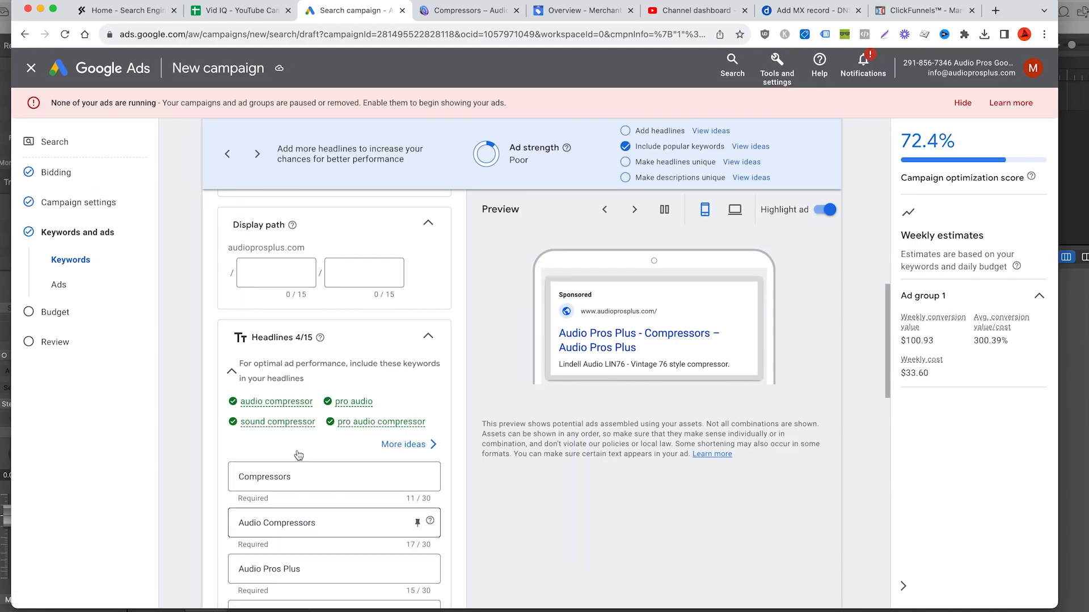
scroll(298, 454, up, 4)
scroll(297, 454, down, 6)
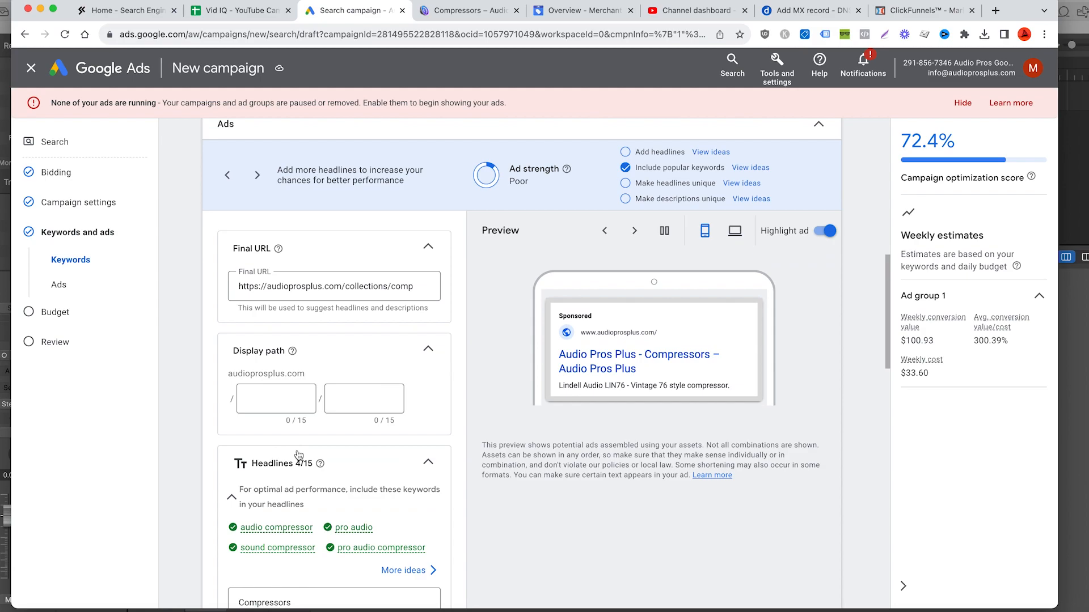
scroll(298, 454, down, 5)
scroll(307, 412, down, 5)
click(297, 321)
text(Lindell Audio LIN76 - Vintage 76 style compressor)
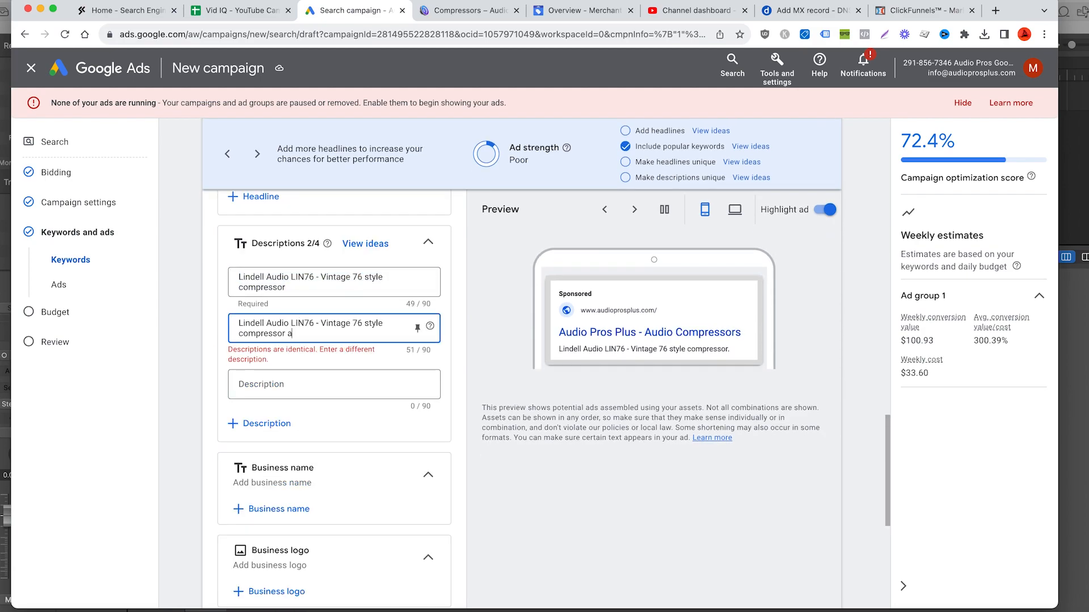
Skip the remaining ad assets and accept the recommended $4.80 average daily budget.
scroll(222, 343, down, 5)
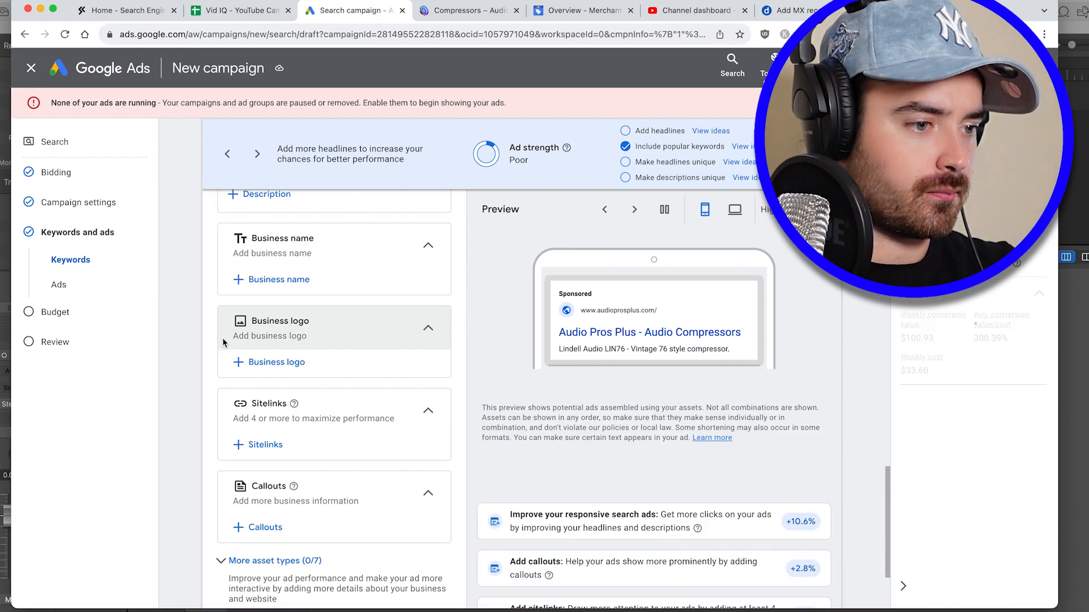
scroll(223, 343, down, 3)
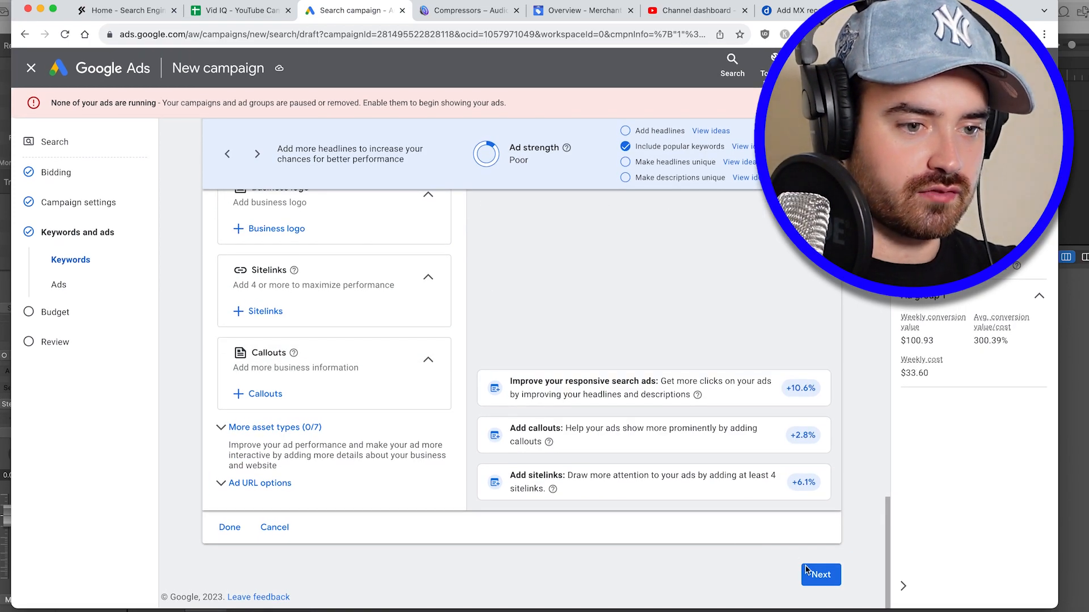
click(805, 570)
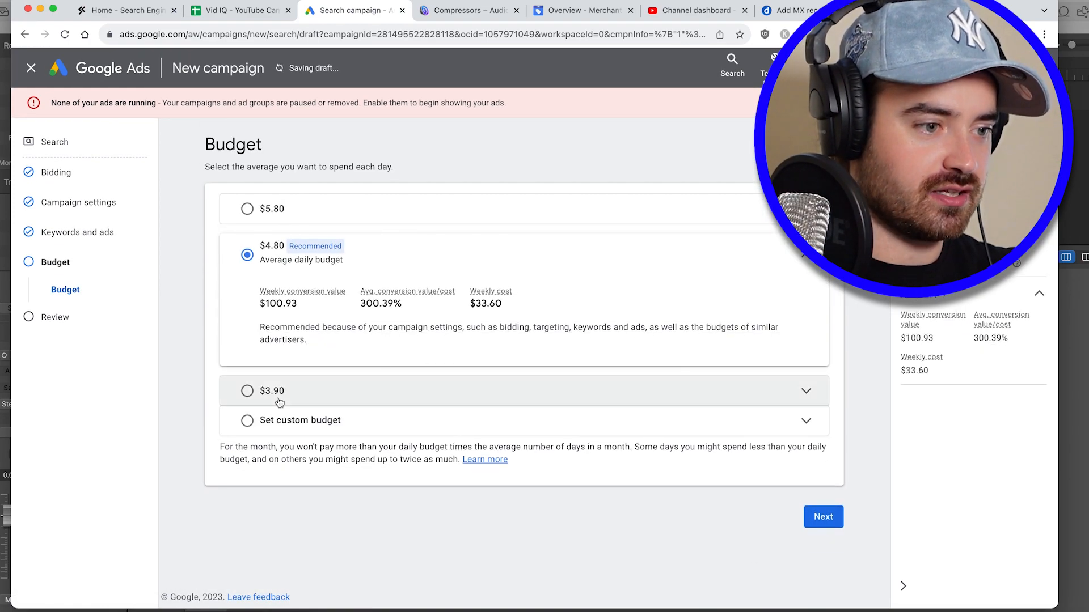
click(824, 514)
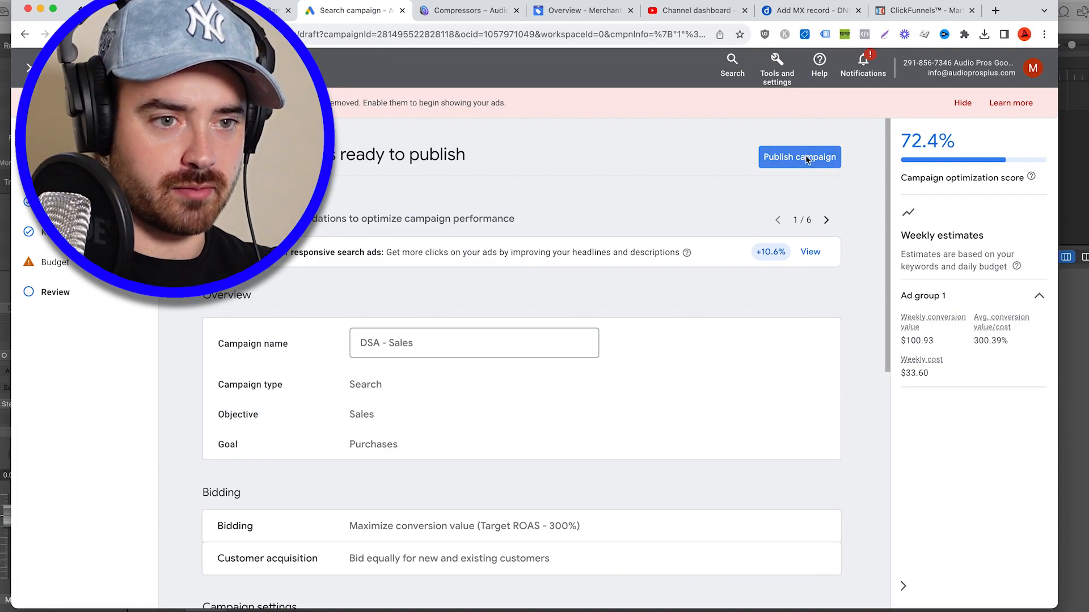
Publish the campaign and open DSA - Sales from the campaign list.
click(806, 159)
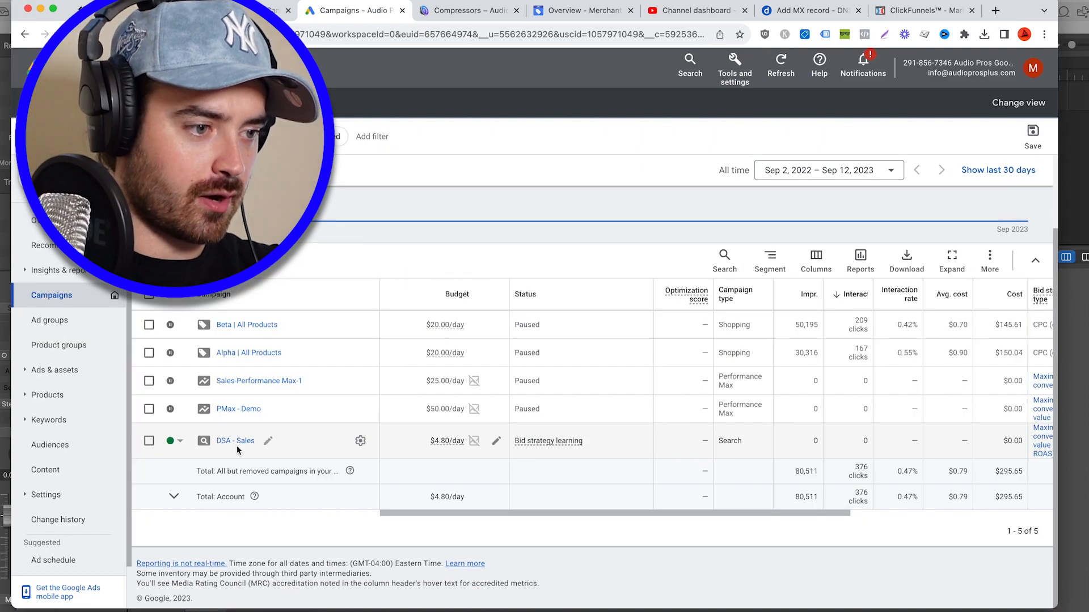
click(236, 442)
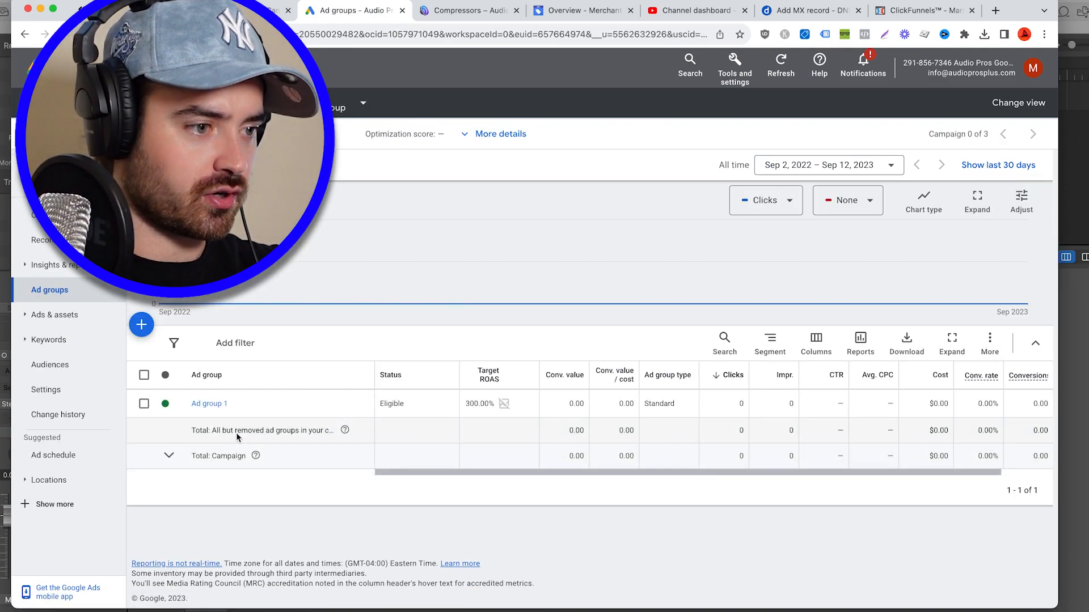
Start a new ad group in the DSA - Sales campaign and change its type from Standard to Dynamic.
click(139, 333)
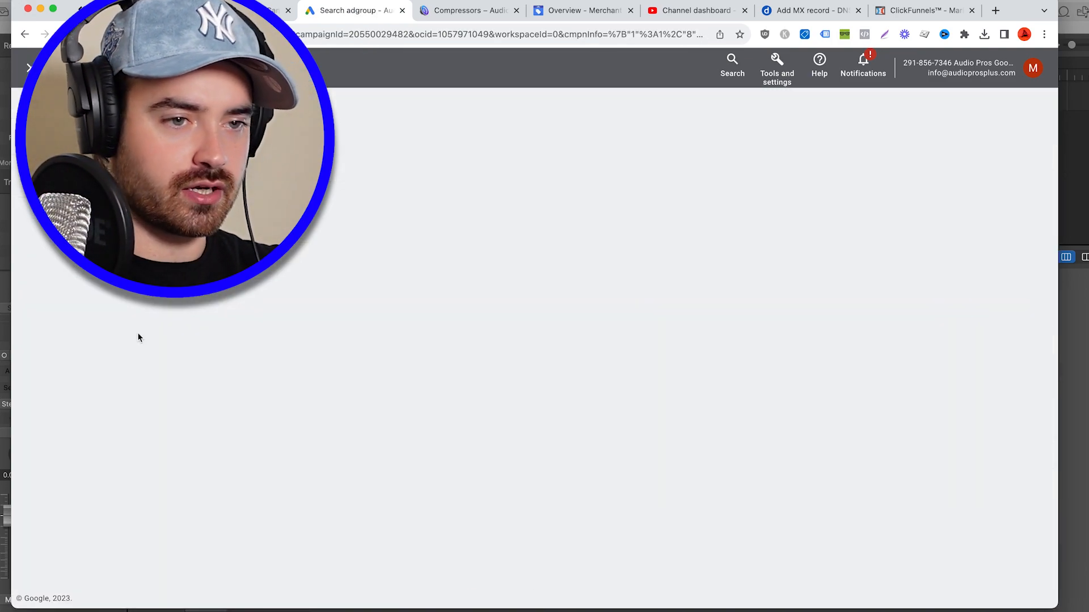
click(351, 187)
click(348, 227)
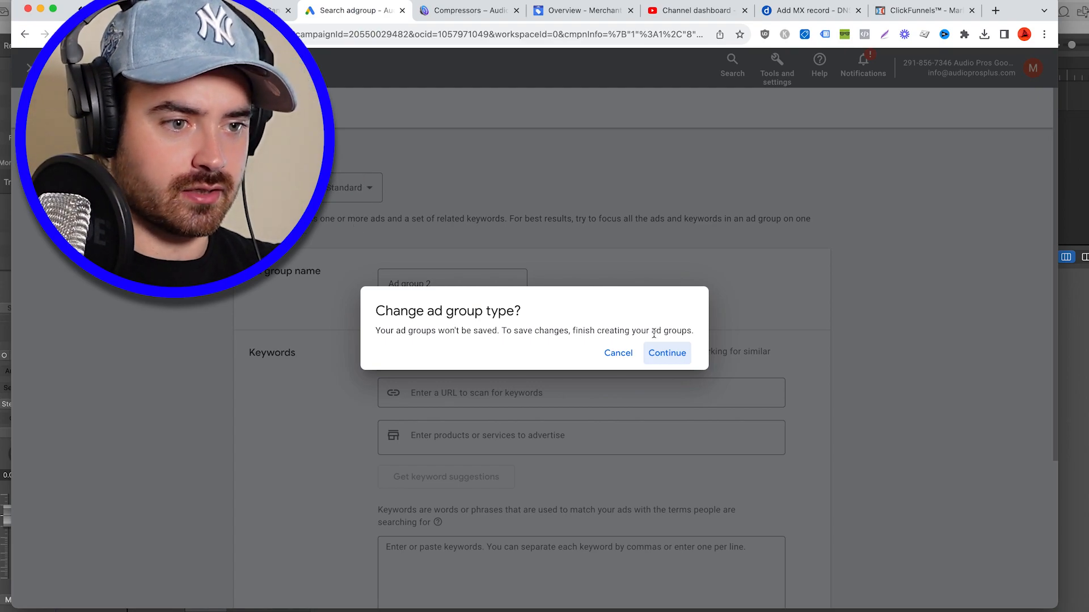
click(660, 352)
Review the recommended website categories and their search volumes, along with the other webpage targeting options for the dynamic ad group.
scroll(381, 375, down, 2)
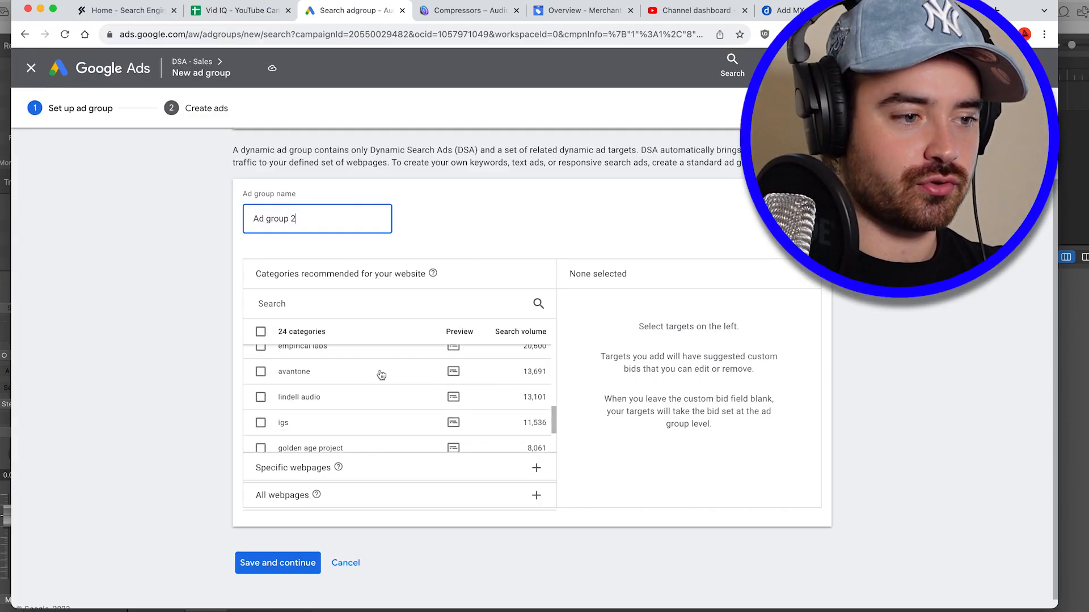
scroll(381, 376, down, 5)
scroll(347, 394, up, 5)
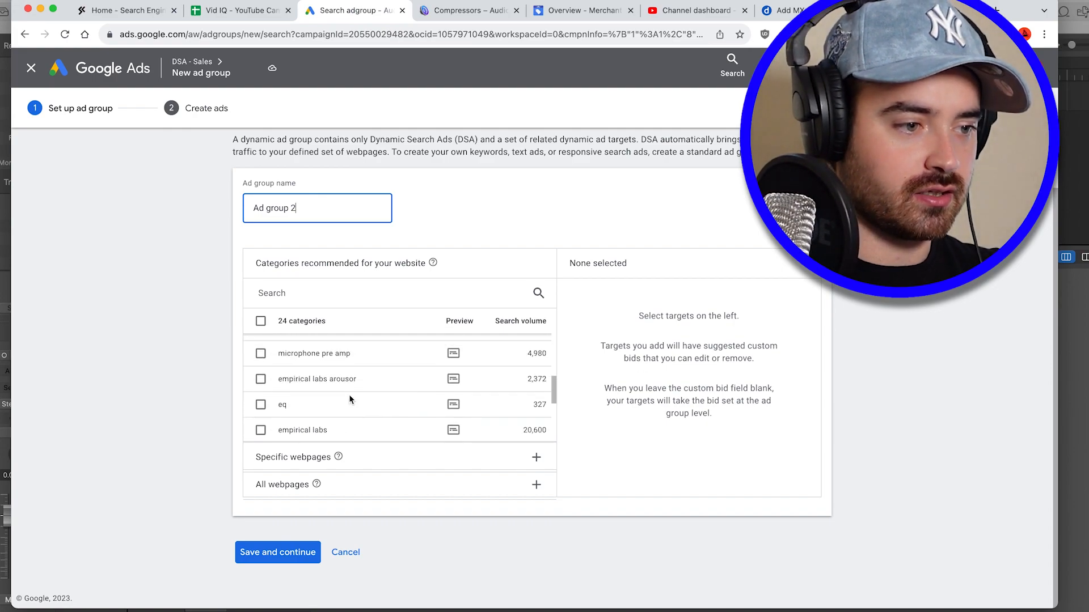
scroll(349, 399, up, 10)
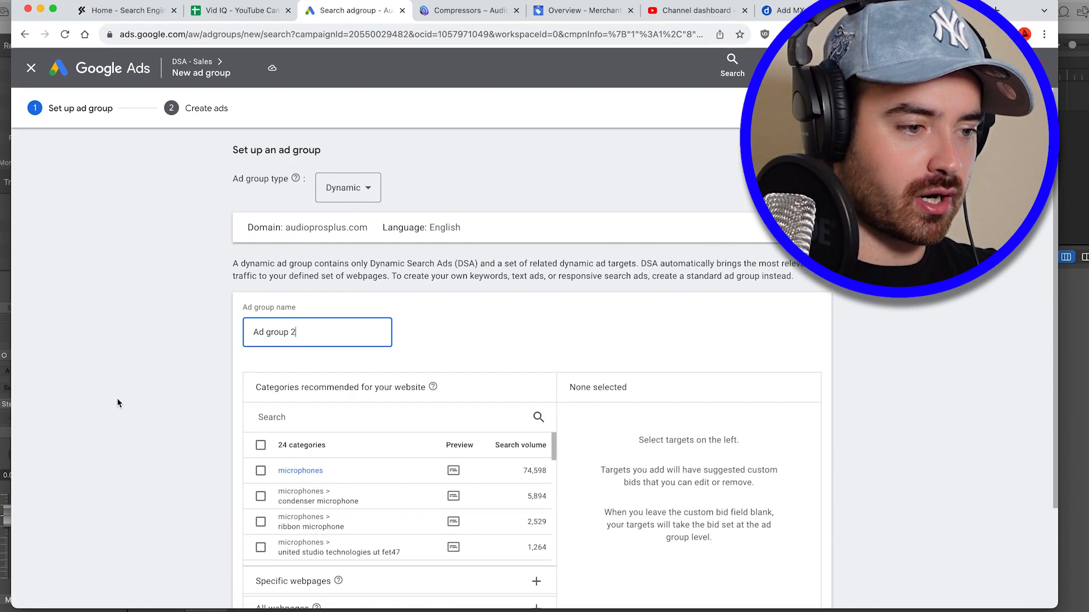
scroll(257, 377, down, 4)
scroll(369, 347, down, 2)
scroll(379, 350, up, 3)
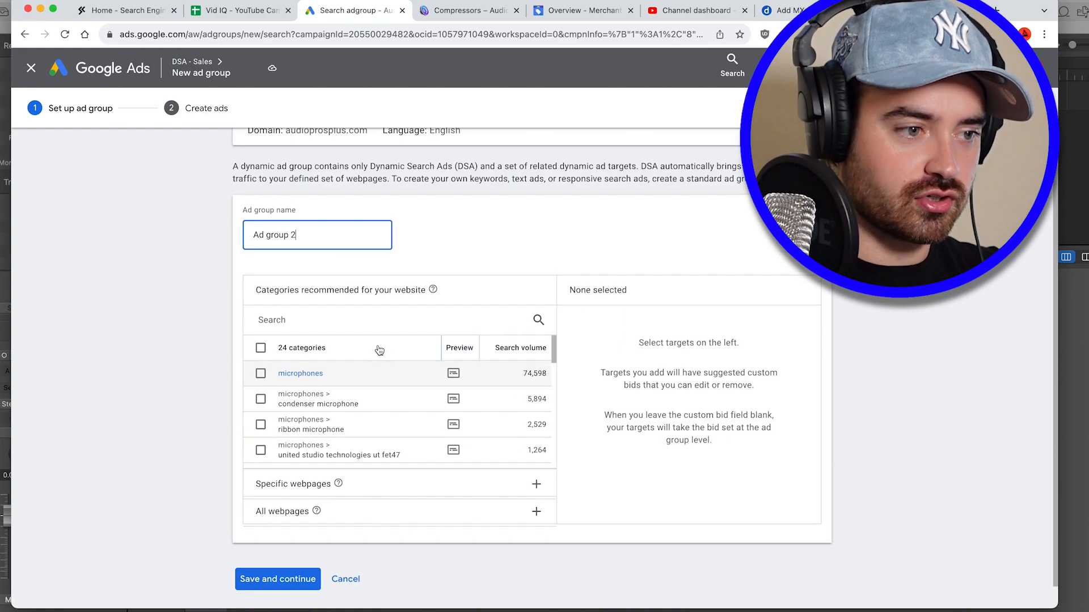
scroll(379, 350, up, 2)
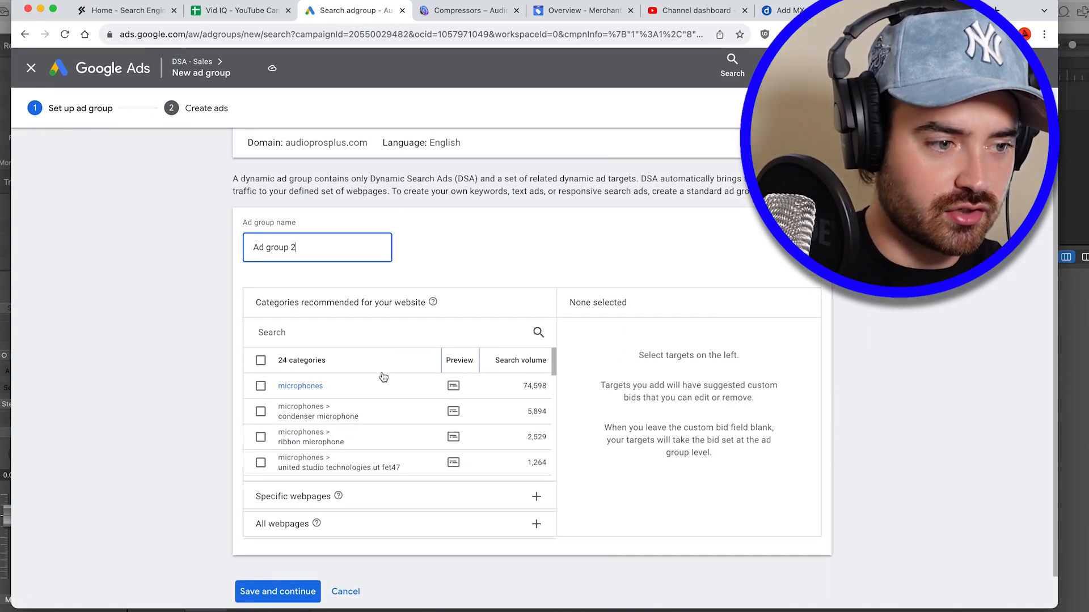
scroll(385, 389, down, 1)
scroll(379, 389, down, 3)
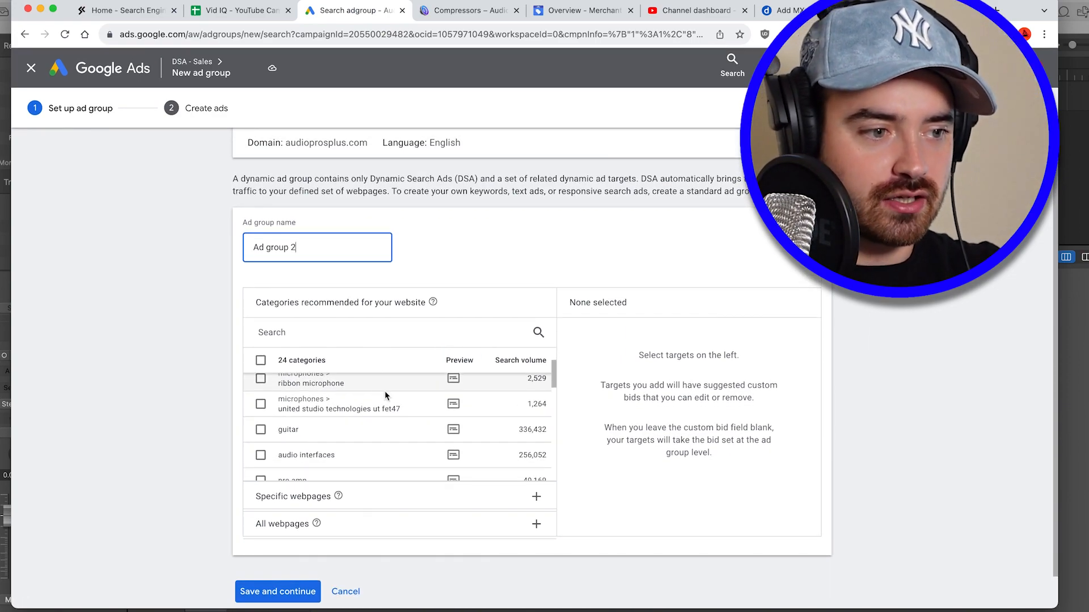
scroll(340, 416, down, 5)
scroll(345, 414, down, 8)
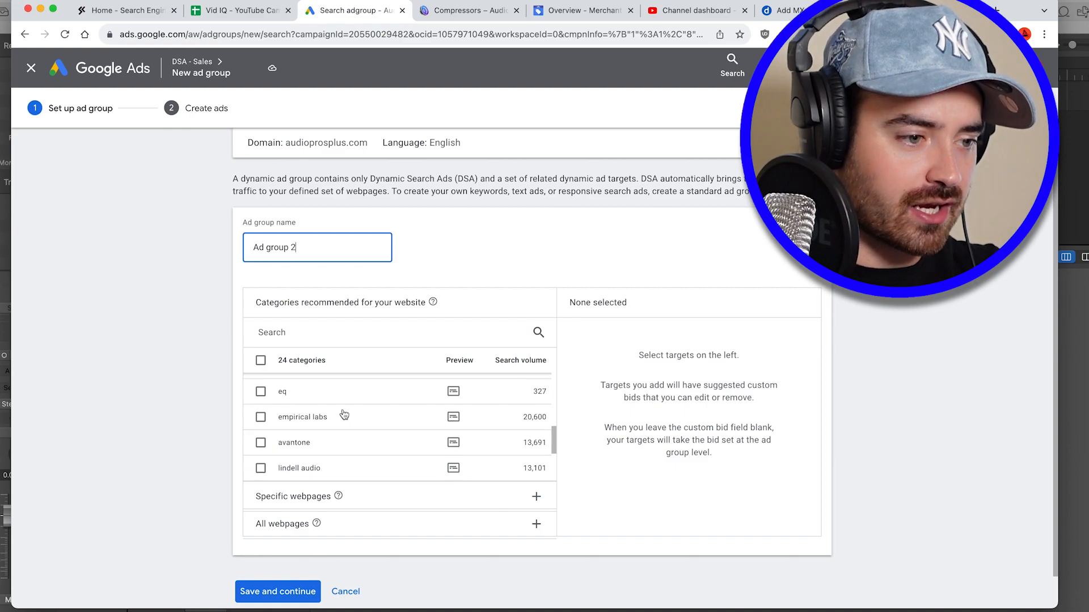
scroll(327, 424, down, 3)
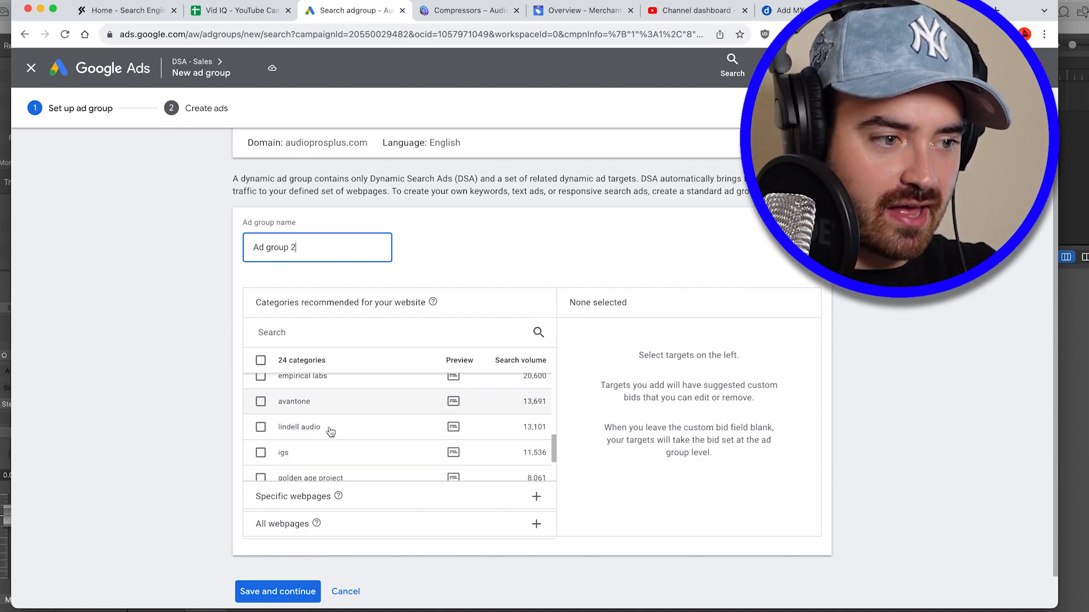
scroll(347, 445, down, 3)
scroll(349, 445, up, 12)
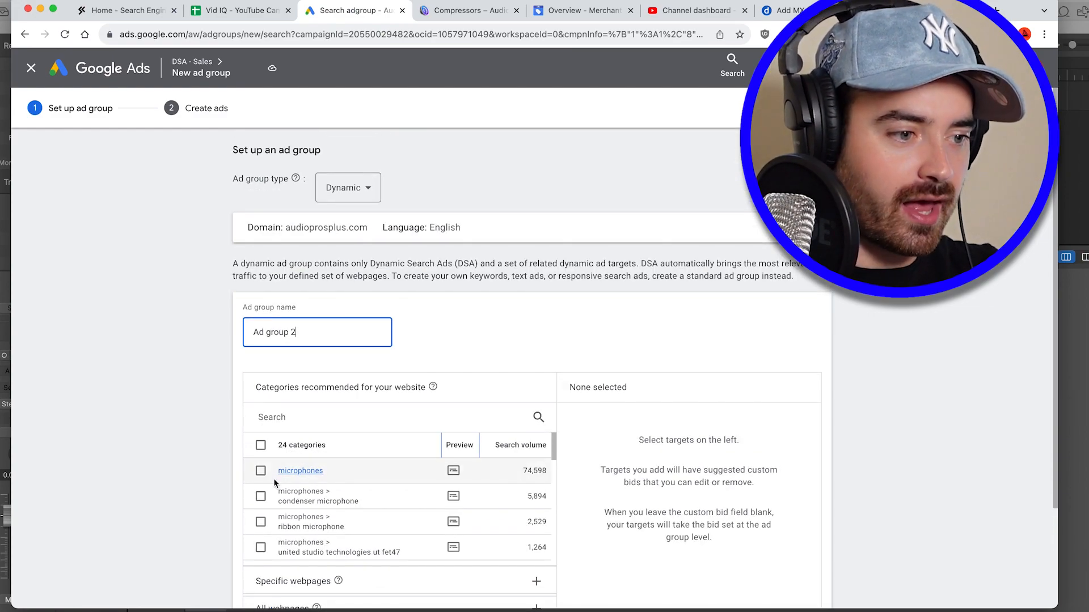
scroll(216, 465, down, 2)
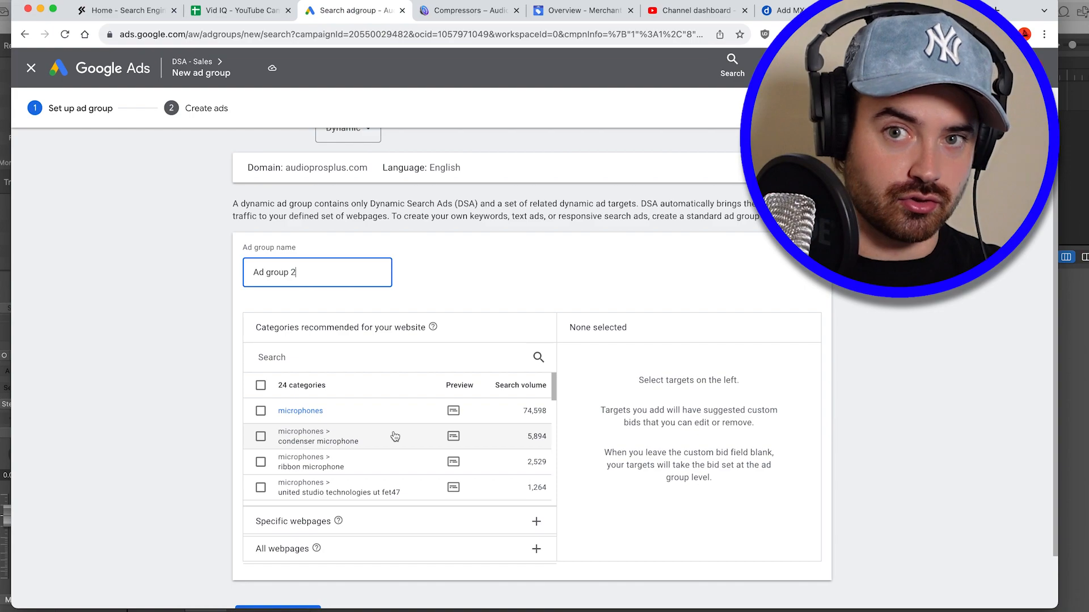
Target the categories tk audio, black lion audio, heritage audio, golden age project, igs, lindell audio, avantone, empirical labs, eq and empirical labs arousor.
scroll(395, 436, down, 10)
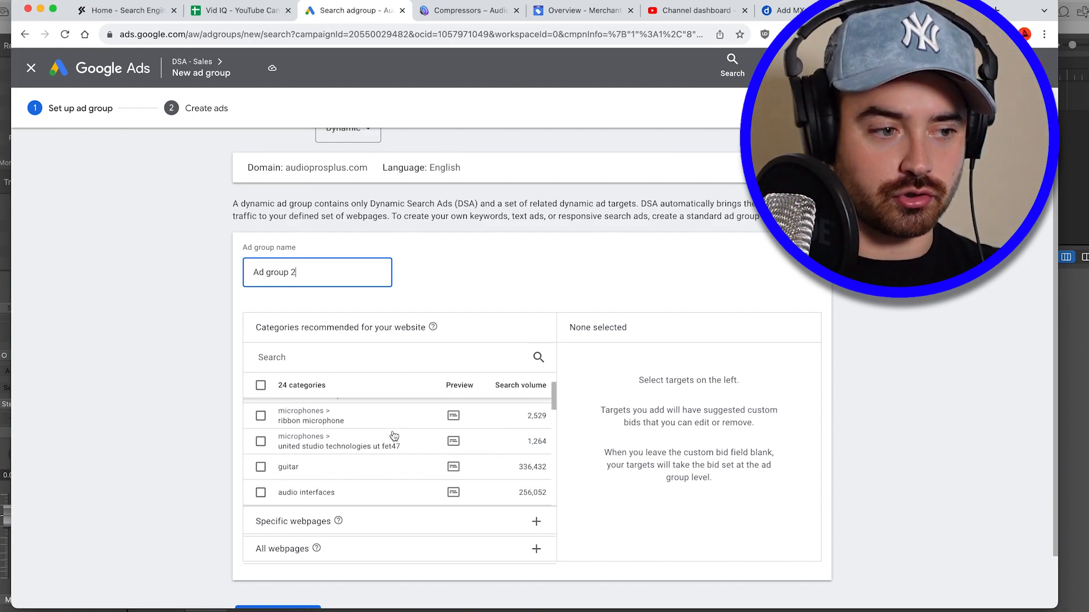
click(262, 428)
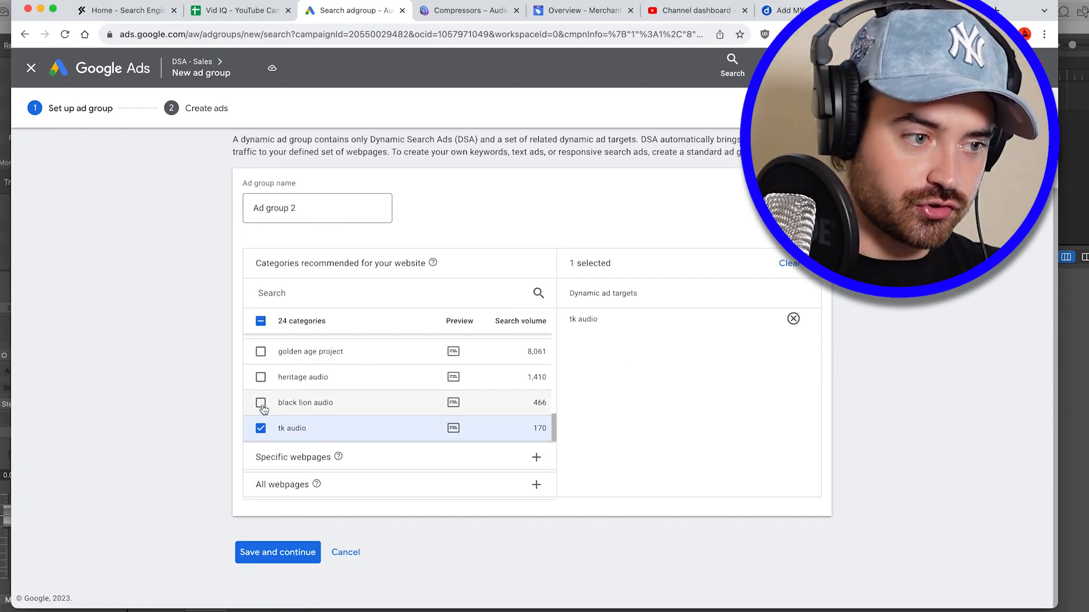
click(262, 404)
click(262, 379)
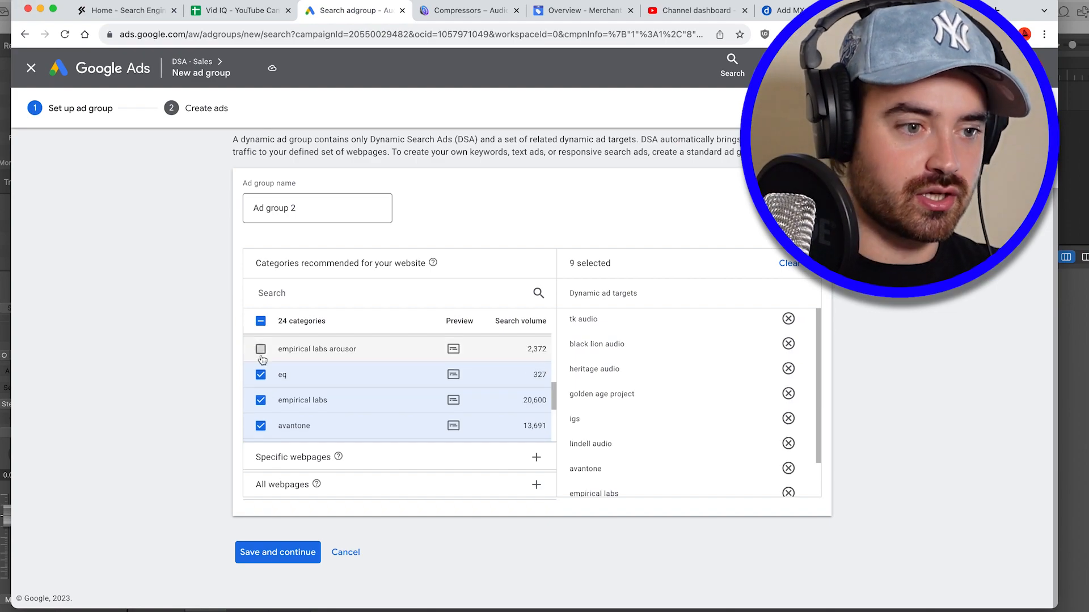
click(260, 348)
scroll(264, 374, up, 2)
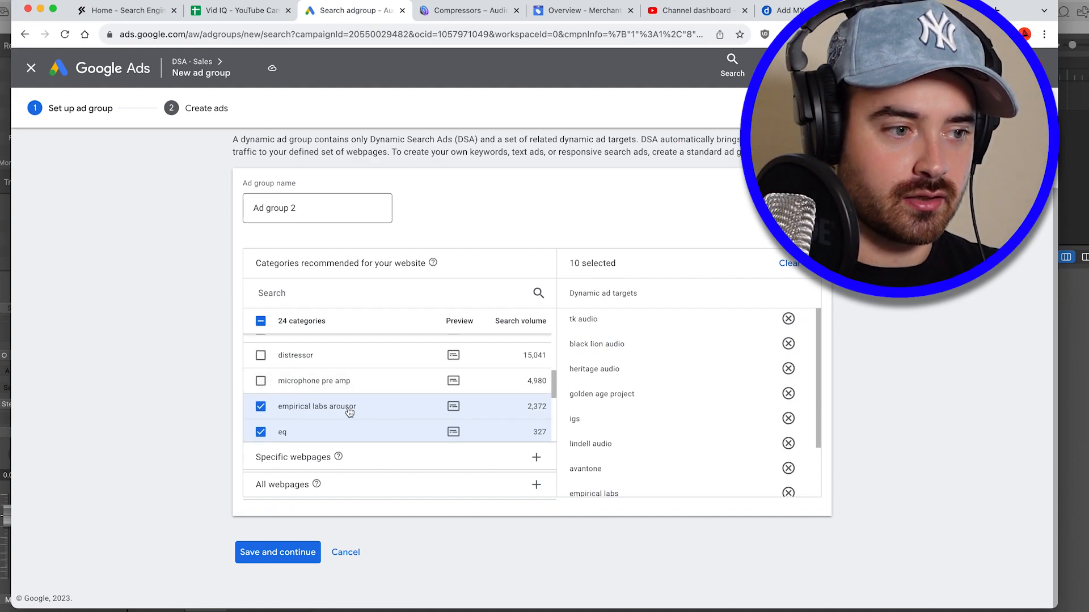
scroll(350, 412, up, 1)
scroll(350, 413, up, 6)
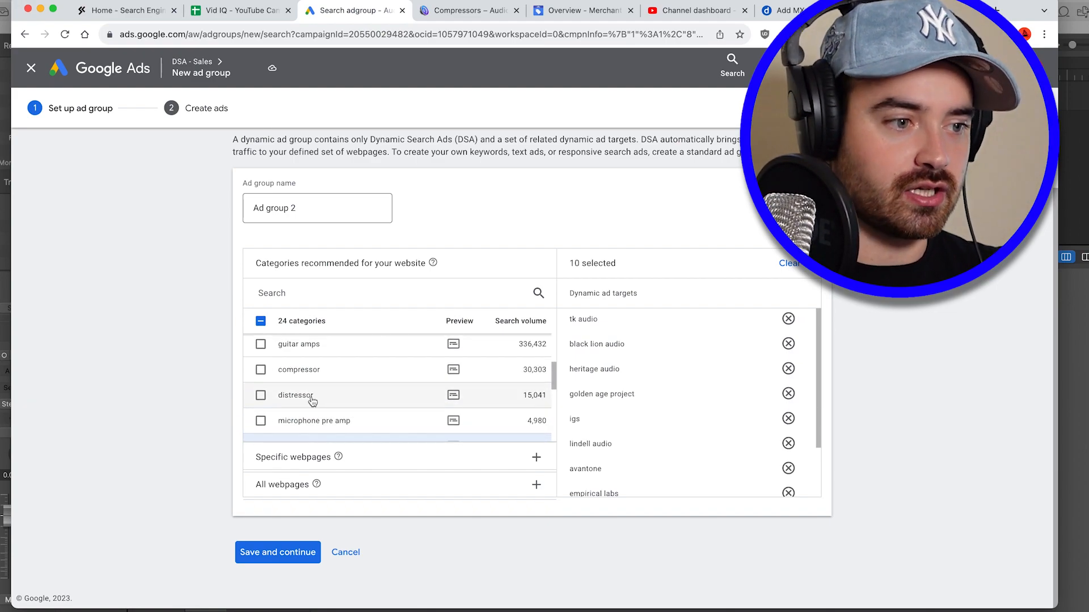
scroll(312, 402, down, 5)
scroll(658, 387, down, 3)
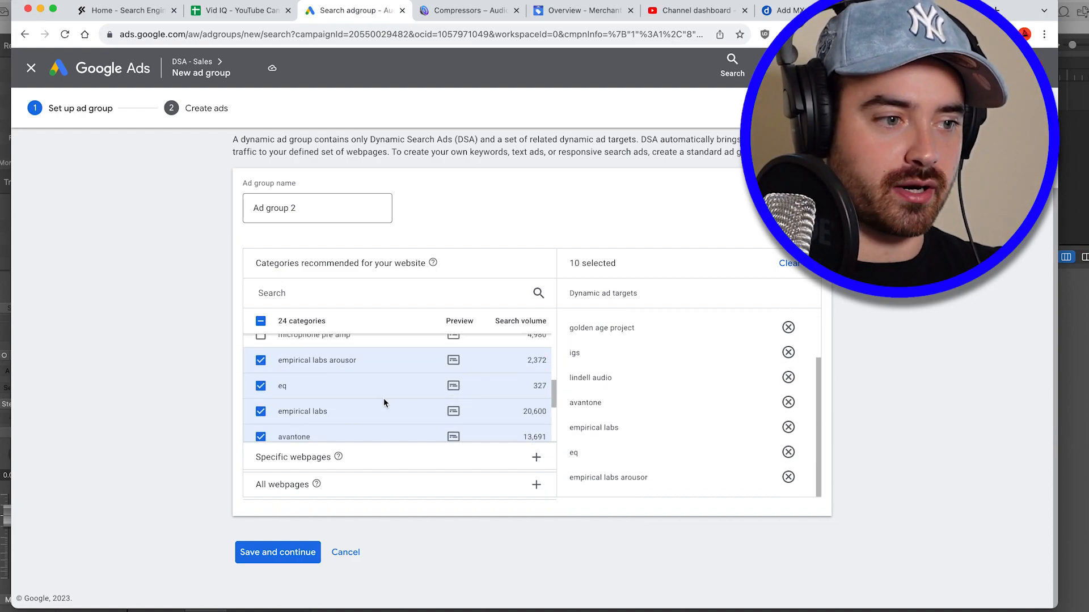
scroll(407, 400, down, 2)
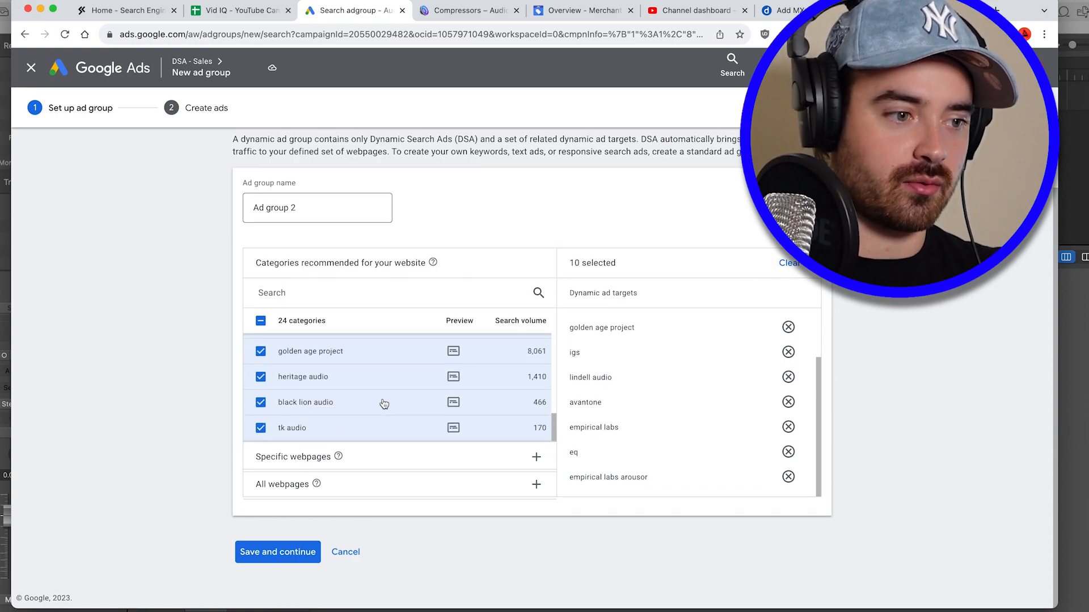
Save the targets and create a dynamic search ad described as "High Quality Studio Hardware at Audio Pros Plus" and "Receive 10% Off with Code 10OFF".
click(280, 566)
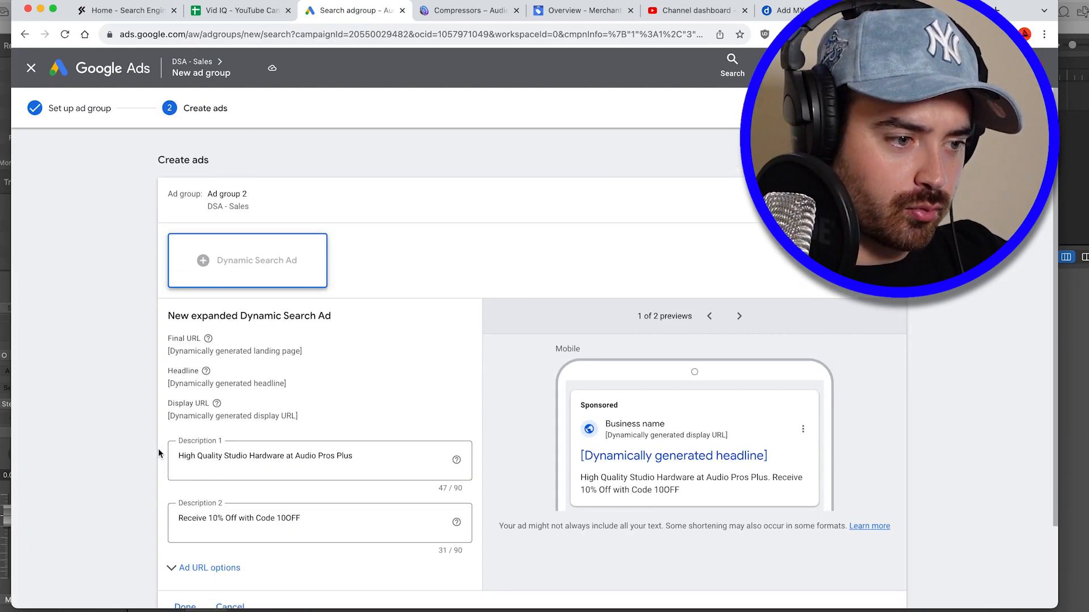
scroll(158, 448, down, 3)
click(205, 551)
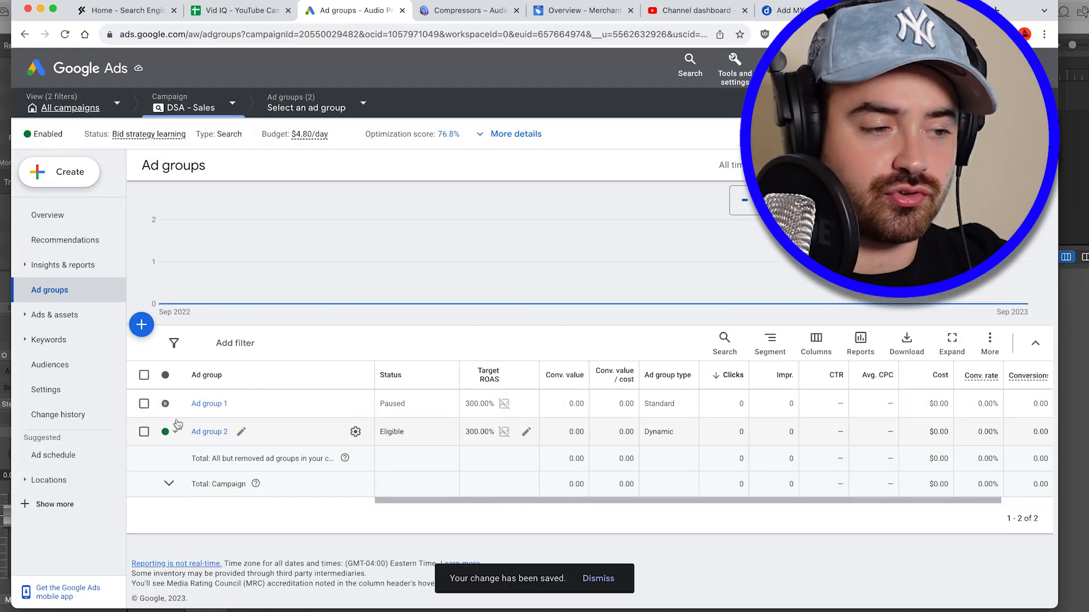
Open Ad group 2 and review its list of dynamic ad targets.
click(216, 433)
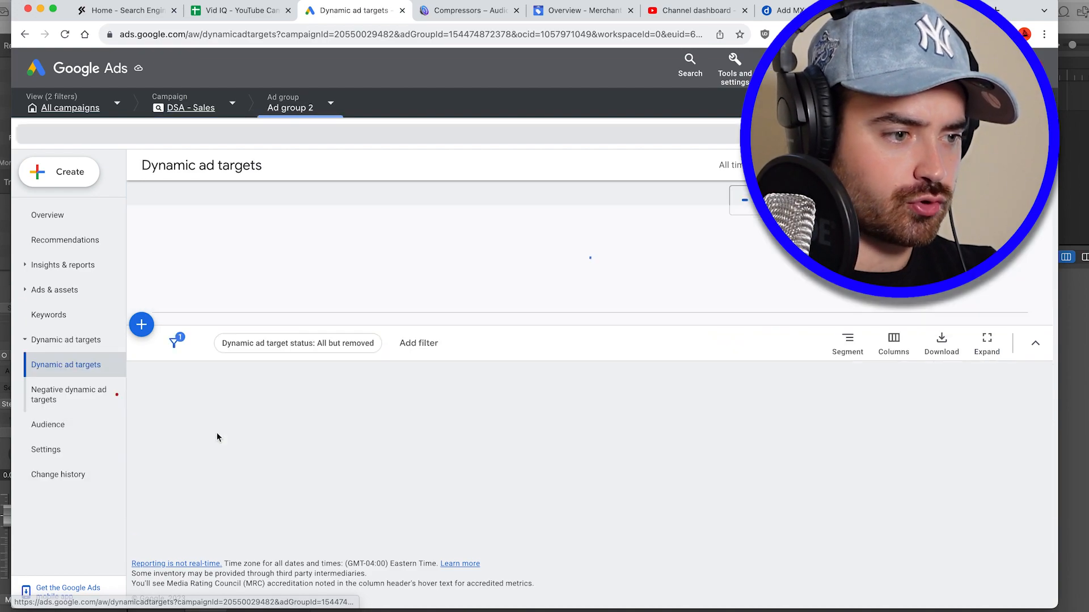
scroll(287, 419, down, 3)
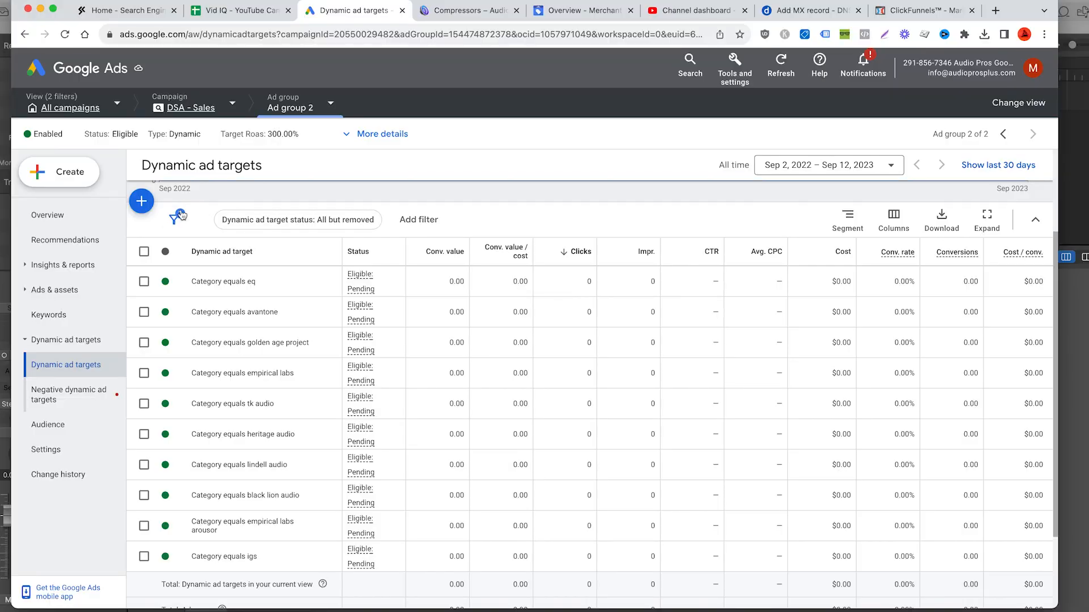
Add another ad group to the DSA - Sales campaign and switch it to the Dynamic type.
click(141, 201)
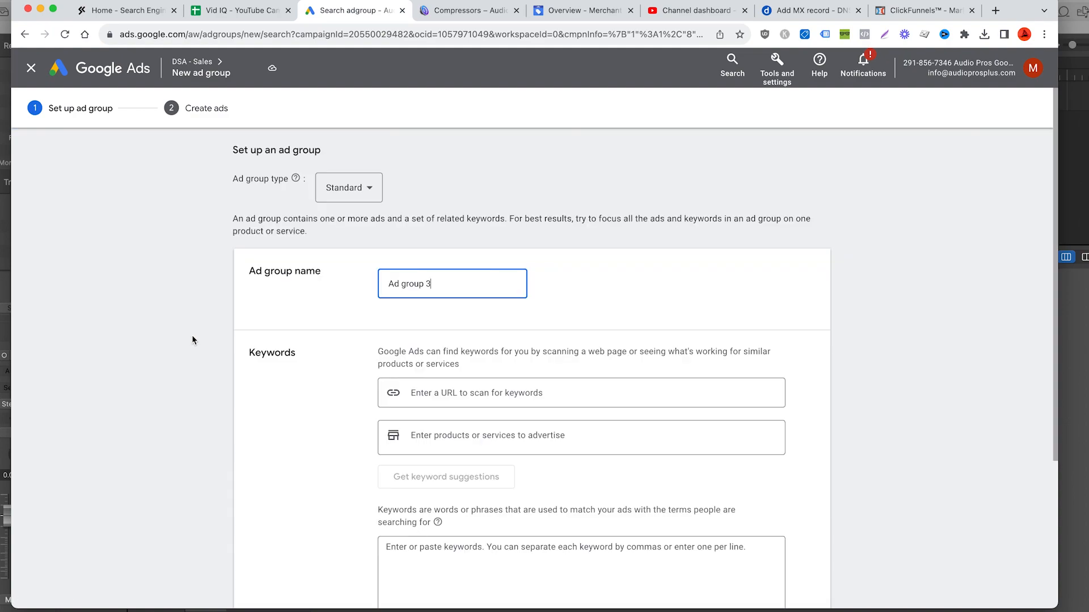
click(364, 187)
click(366, 222)
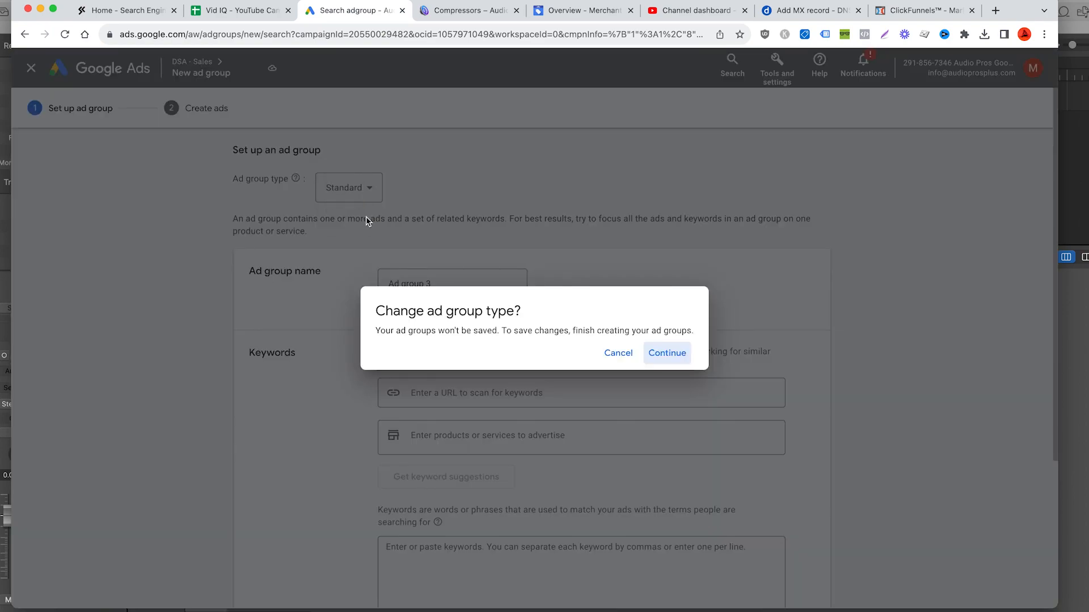
click(667, 347)
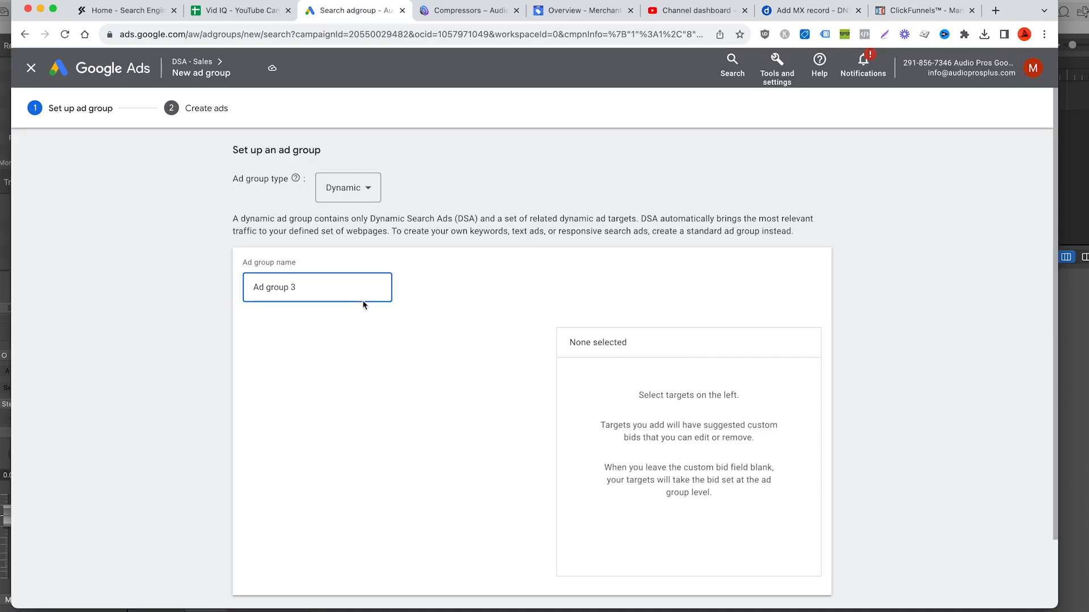
Name the ad group "DSA - Feed".
drag(343, 289, 220, 283)
key(BackSpace)
text(DSA - Feed)
click(168, 294)
Look at the all-webpages target option, then set up specific webpage targeting by exact URLs, ready for entering a URL.
scroll(270, 397, down, 3)
scroll(399, 530, down, 1)
click(399, 534)
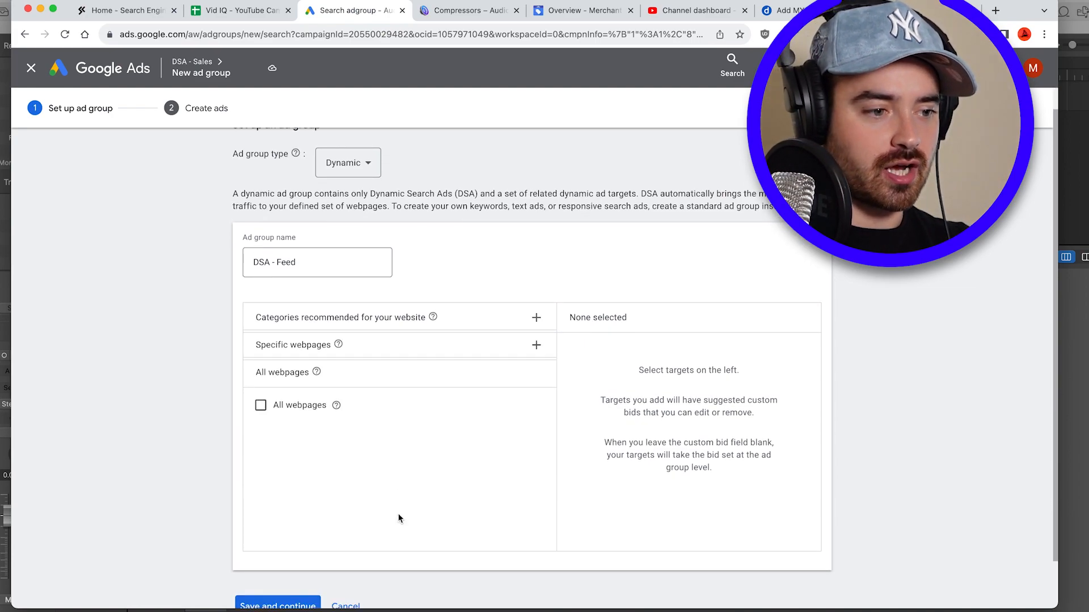
click(503, 346)
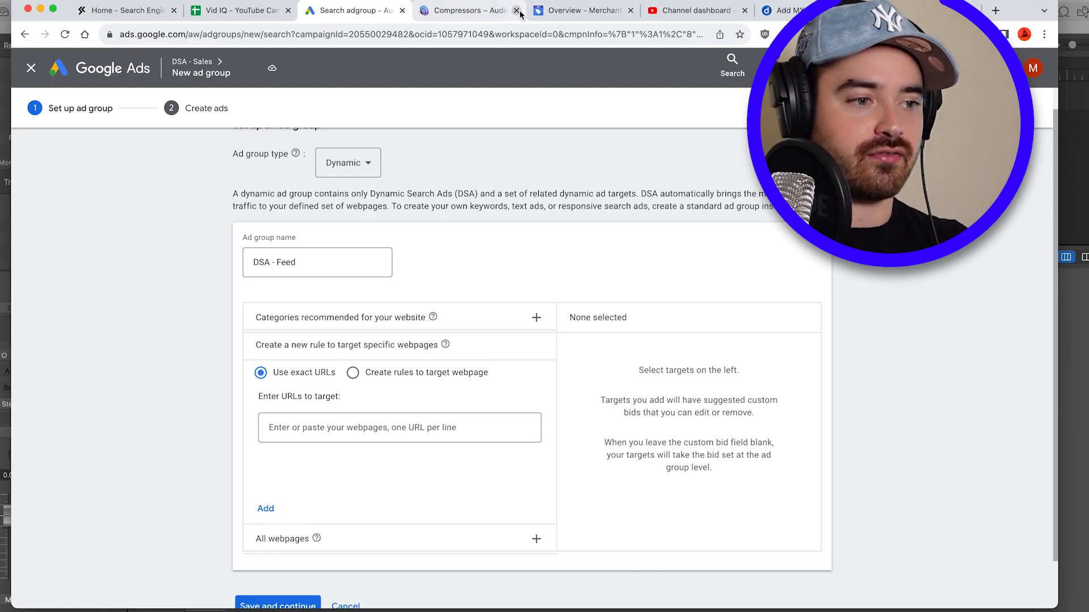
click(410, 434)
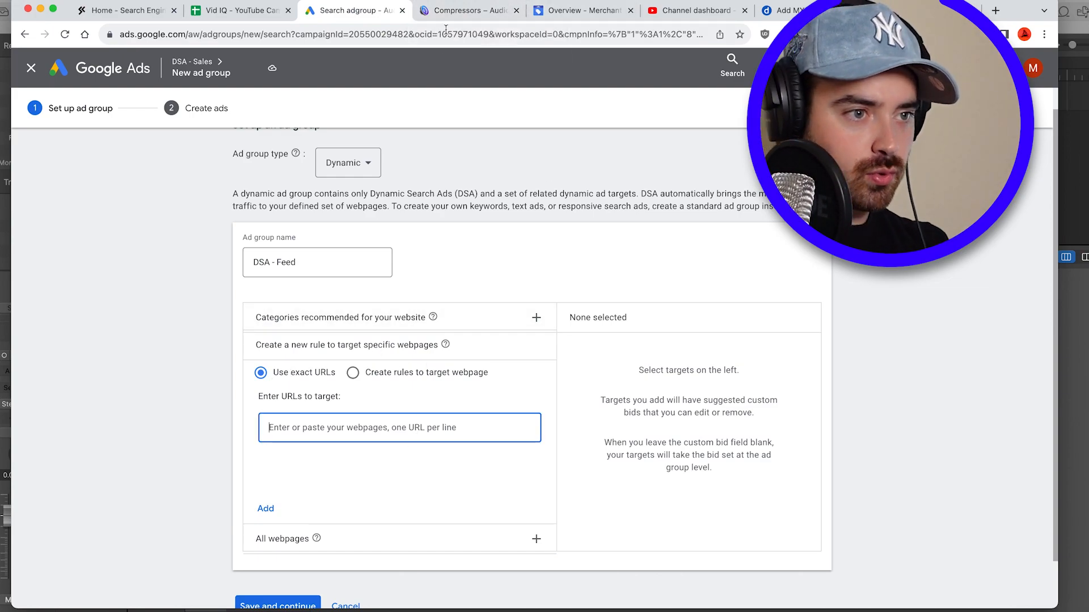
Switch to the store's compressors collection page and look through its Pro Audio product categories.
click(455, 13)
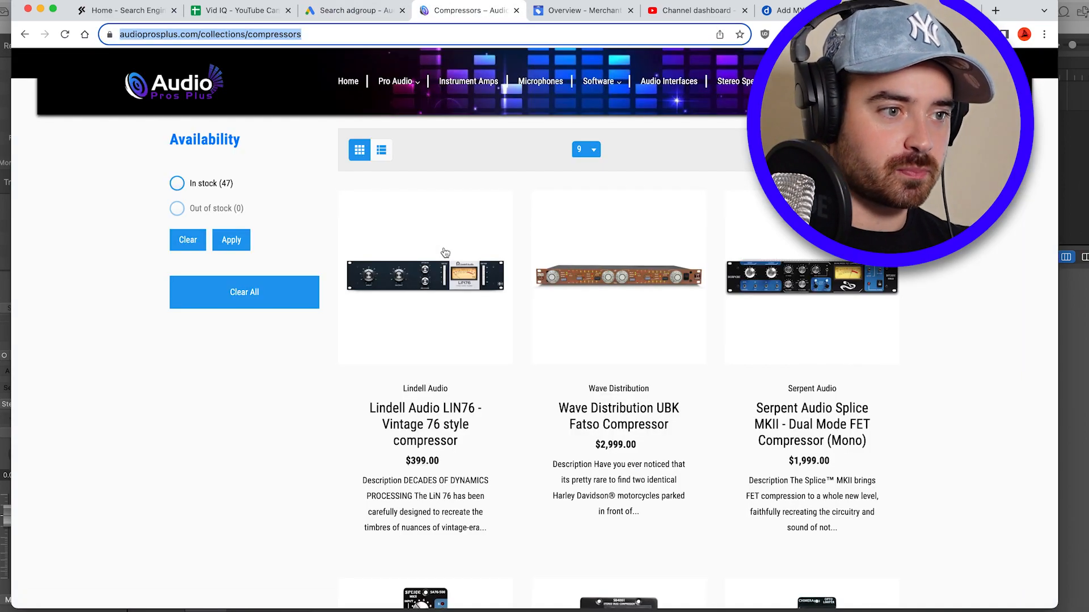
click(271, 413)
scroll(271, 413, up, 2)
mouse_move(373, 123)
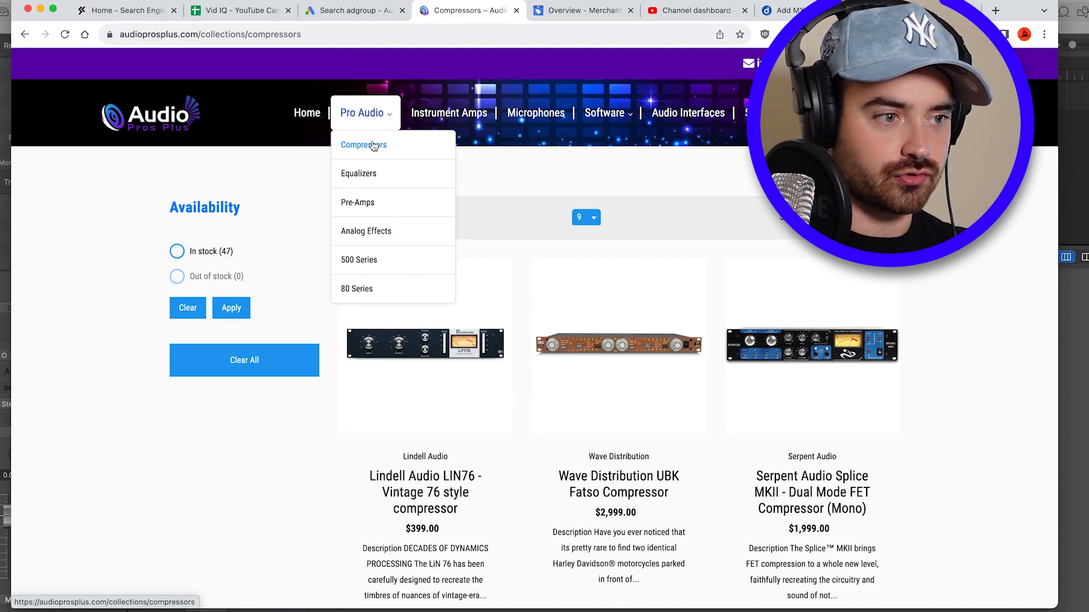
Return to the ad group setup in Google Ads and rename the ad group "Feed - Empirical Labs".
text(F)
text(eed -)
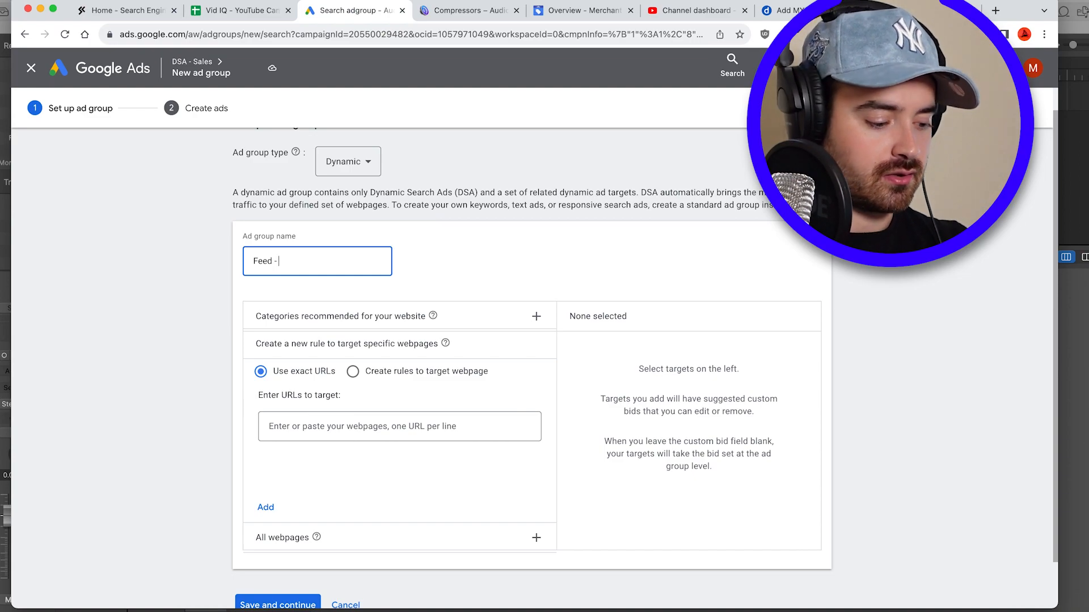
click(462, 10)
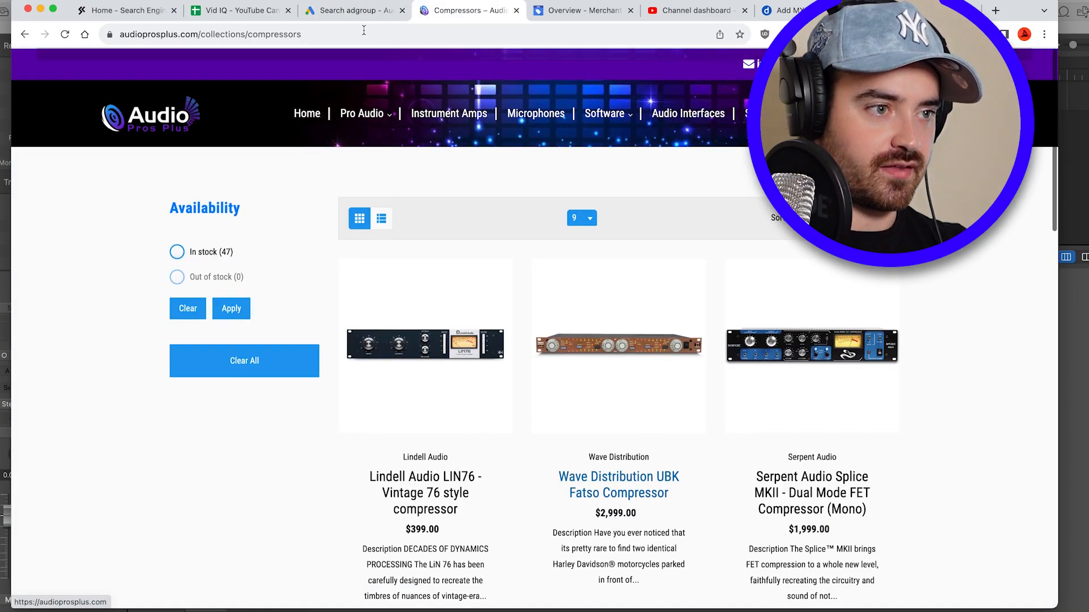
click(357, 10)
text(E)
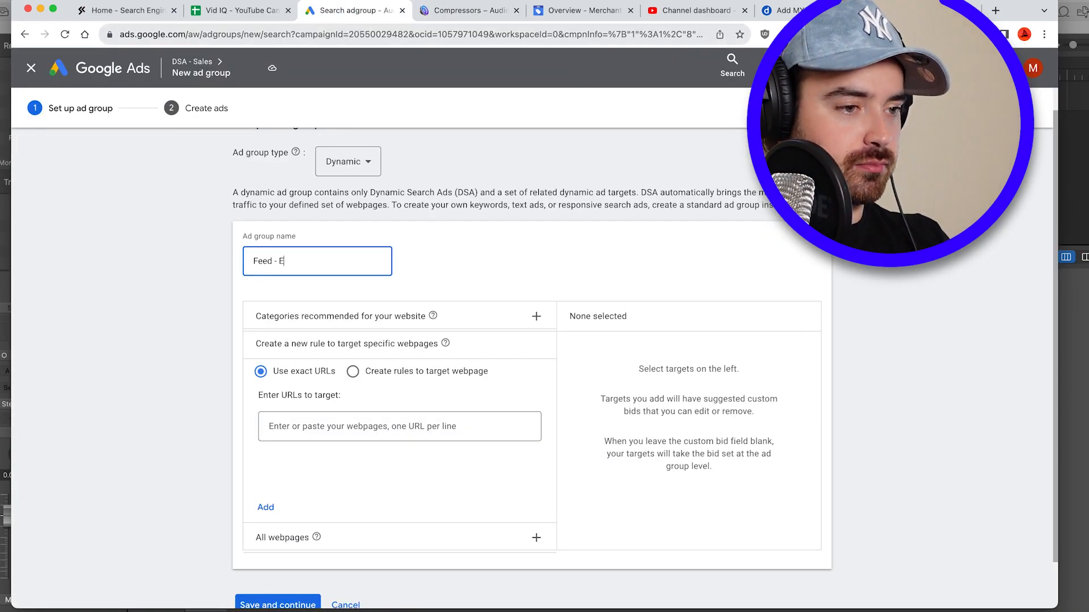
text(mpirical Labs)
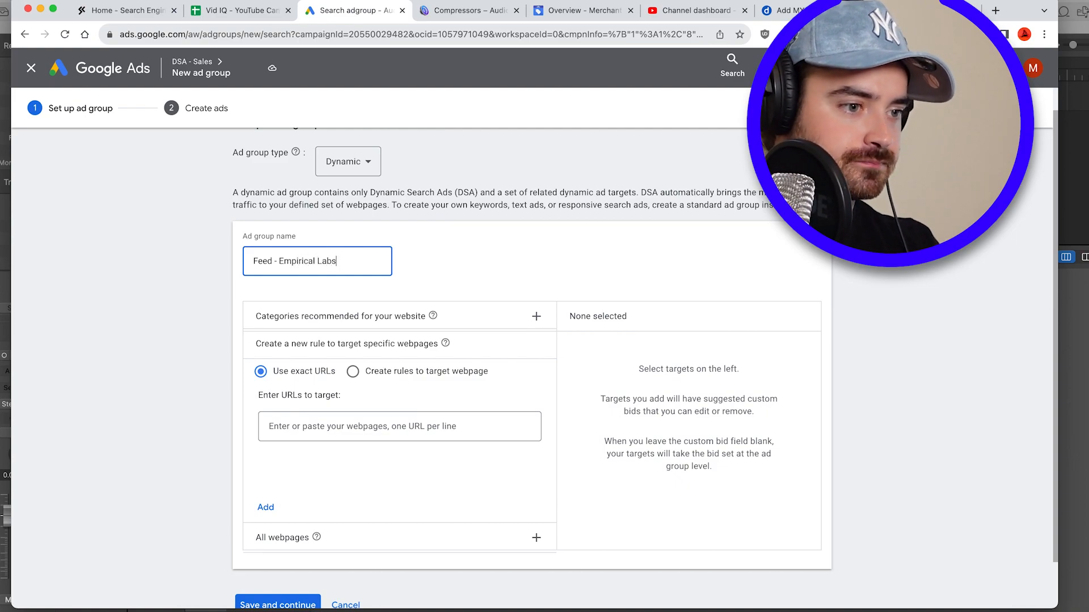
Switch to the store's compressors collection and open the Empirical Labs DoccDerr, EL8-X Distressor Stereo Pair and EL8-X Distressor pages in new browser tabs.
click(369, 436)
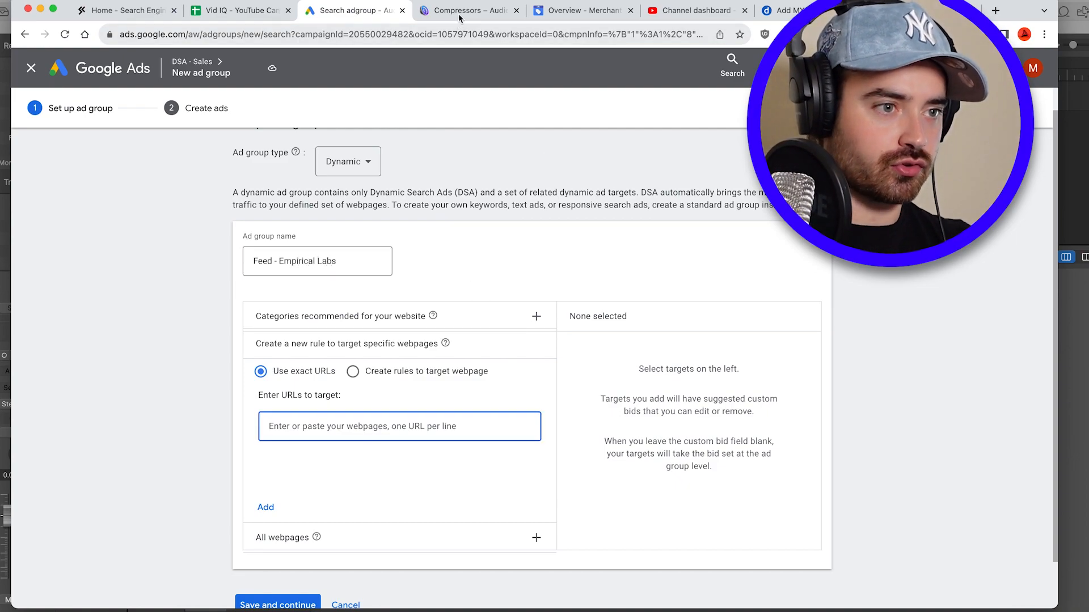
key(ctrl+Tab)
scroll(543, 366, down, 7)
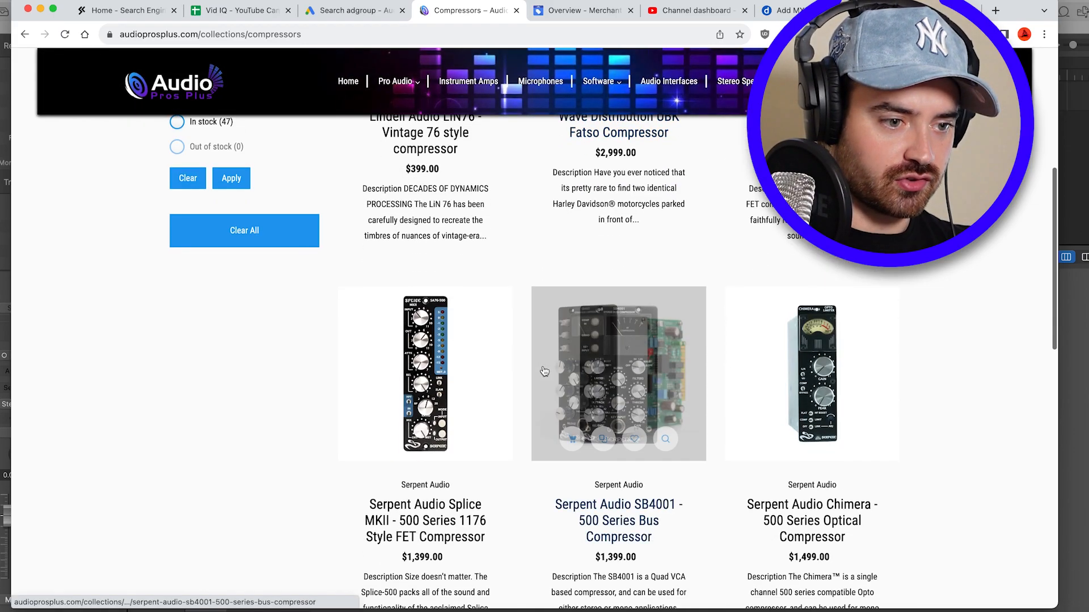
scroll(543, 365, down, 6)
right_click(424, 375)
click(467, 383)
right_click(639, 378)
click(717, 390)
right_click(802, 387)
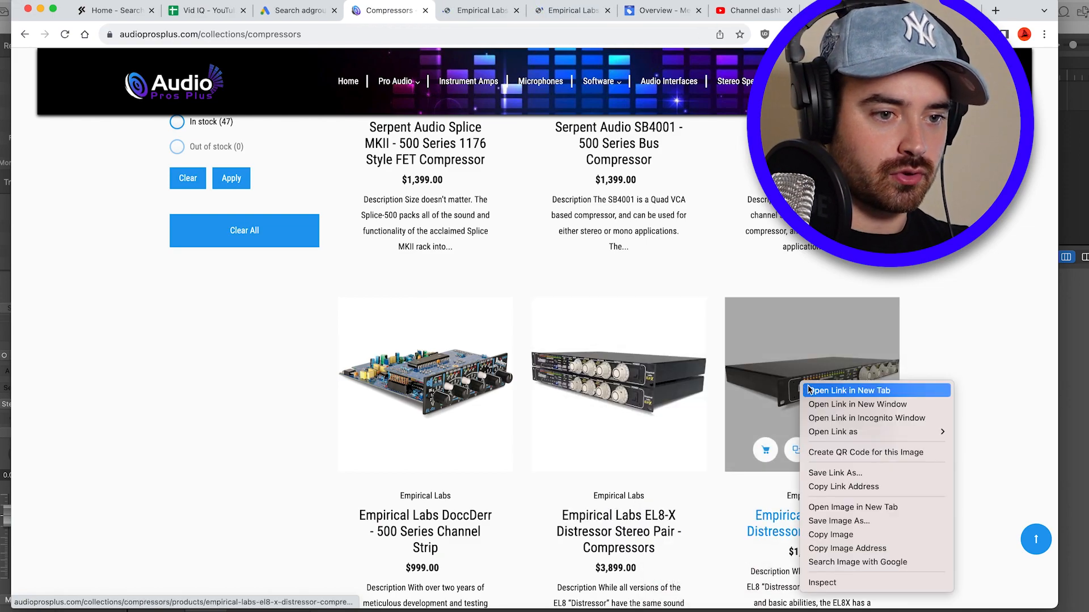
click(849, 390)
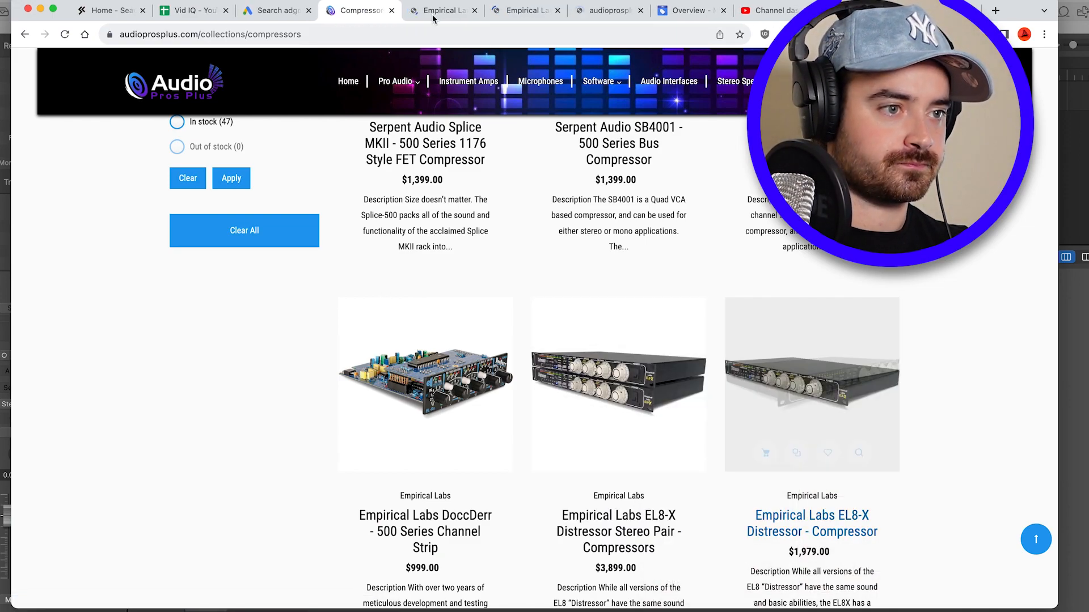
Copy the Empirical Labs DoccDerr product page's URL and add it as an exact-URL target in the Google Ads ad group.
click(432, 15)
click(395, 33)
key(super+c)
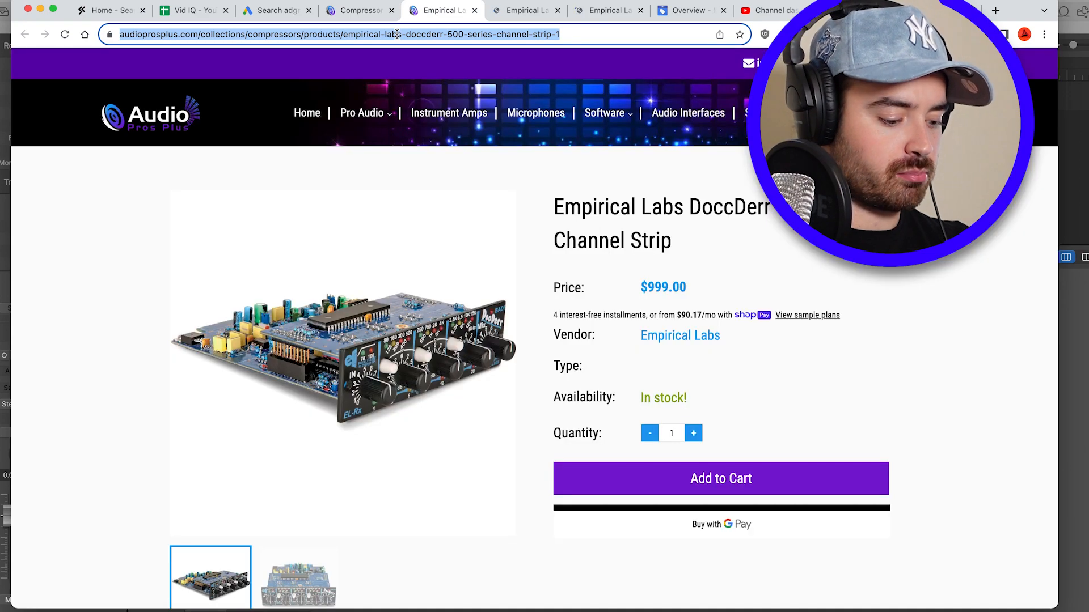
click(278, 10)
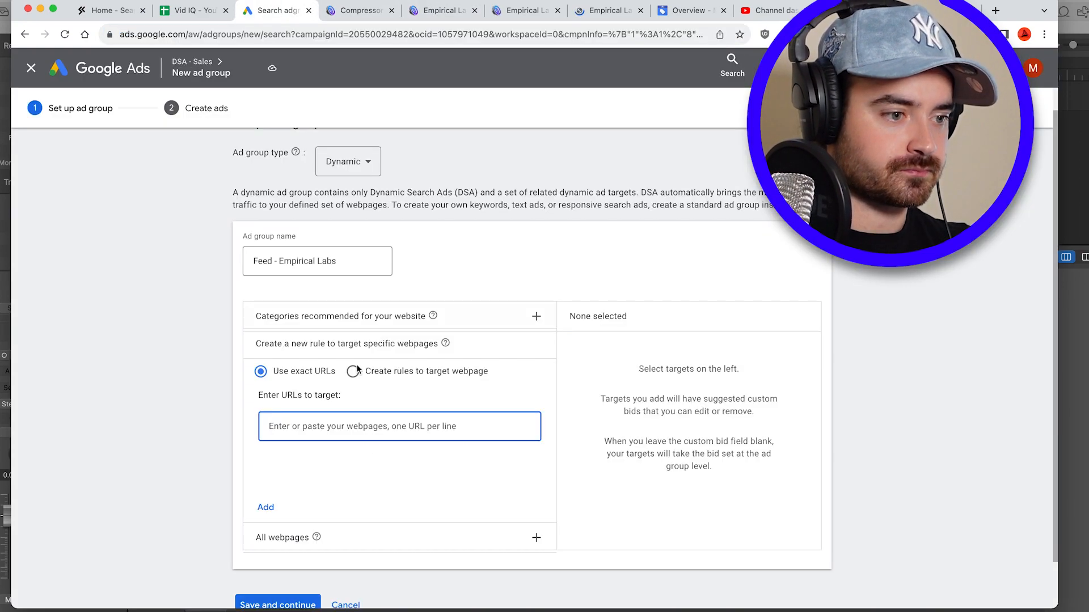
key(super+v)
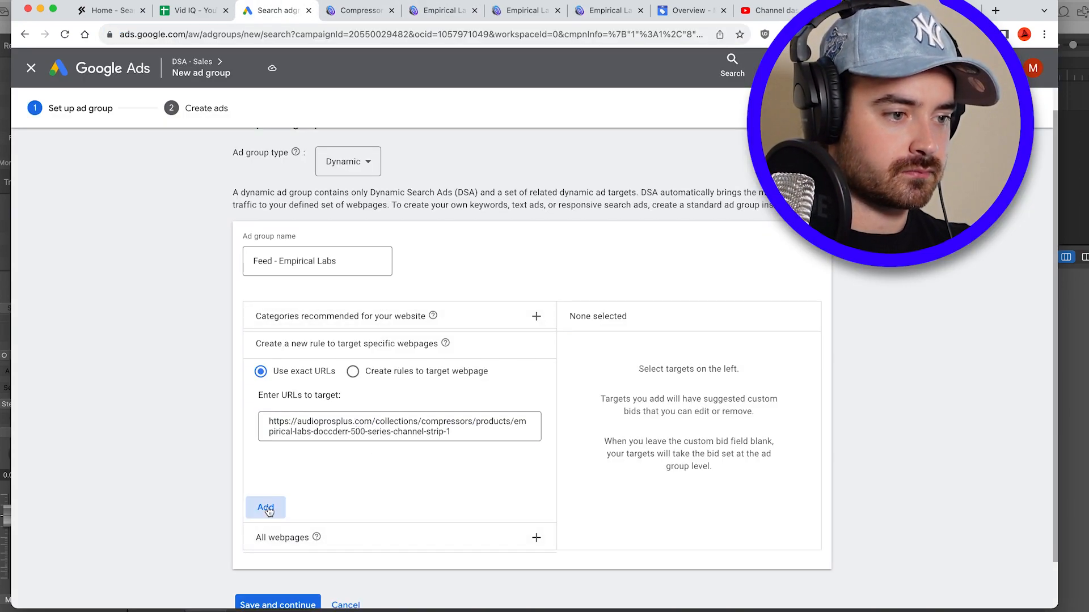
click(265, 507)
Copy the EL8-X Distressor Stereo Pair product page's URL from the store and add it as an exact-URL target in Google Ads.
click(436, 12)
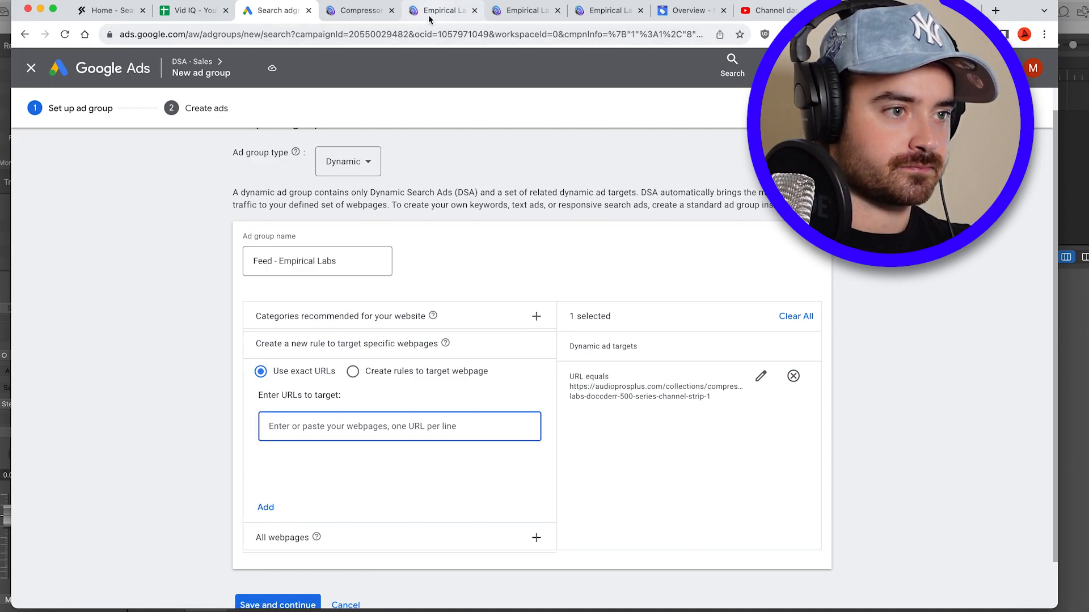
click(416, 34)
drag(633, 34, 102, 27)
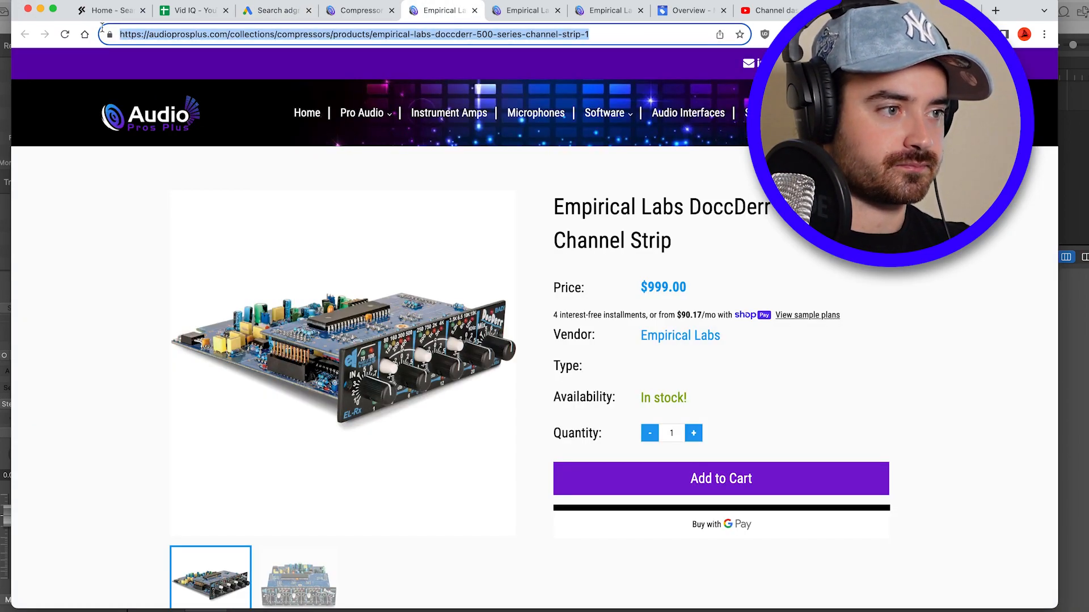
click(369, 11)
click(525, 11)
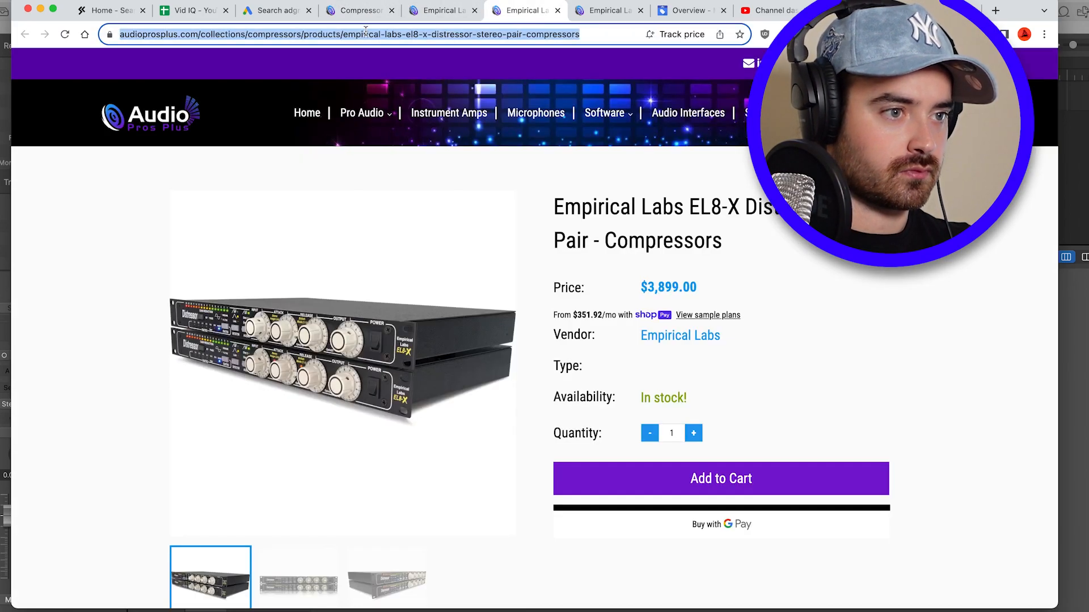
click(386, 12)
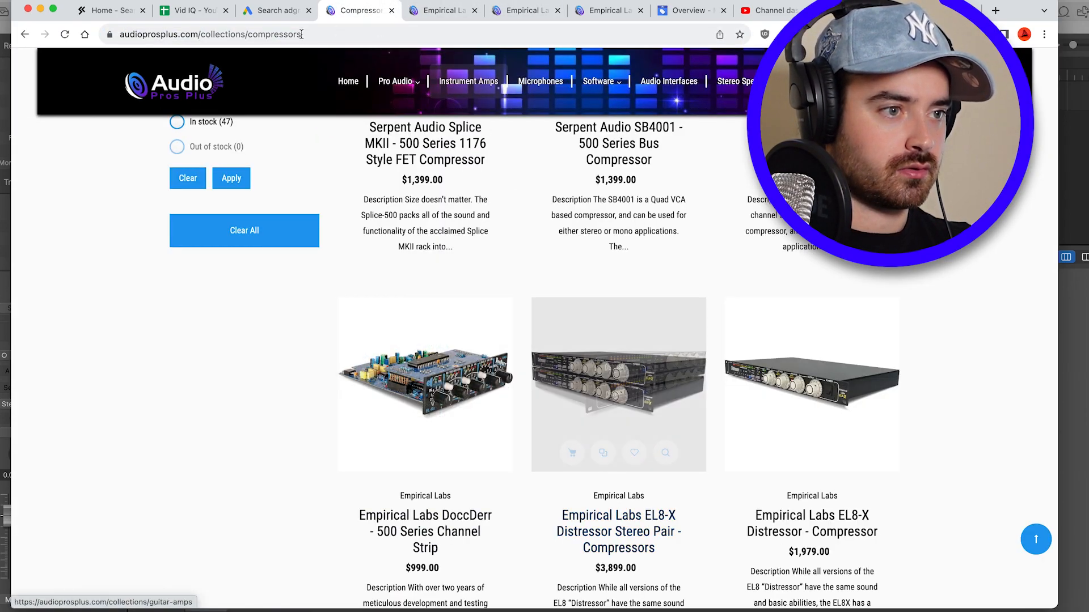
click(278, 11)
text(https://audioprosplus.com/collections/compressors/products/empirical-labs-el8-x-distressor-stereo-pair-compressors)
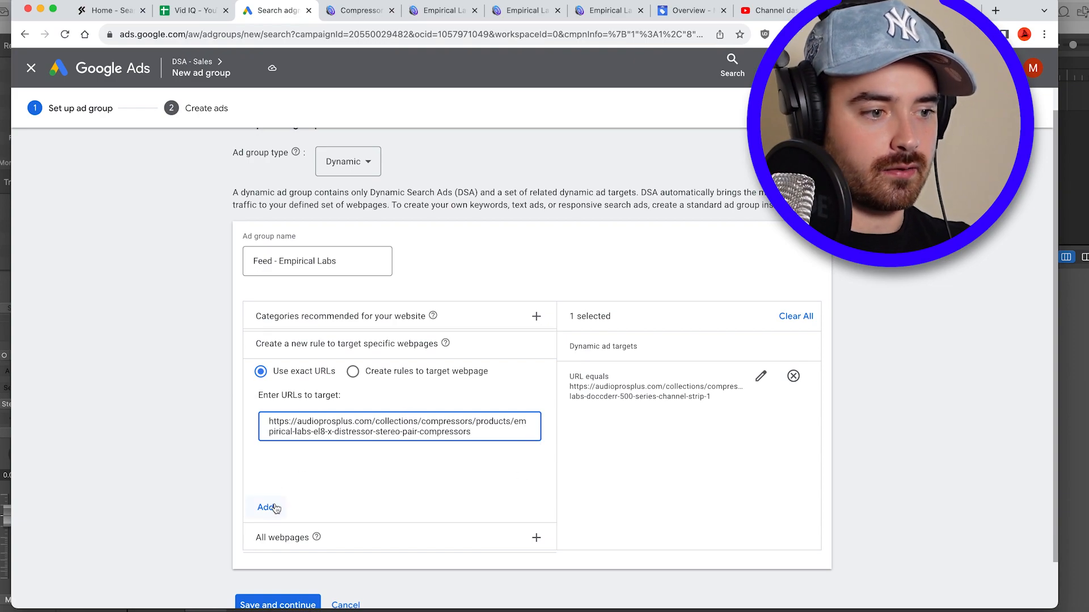
click(276, 508)
Copy the single EL8-X Distressor compressor page's URL from the store and add it as an exact-URL target in Google Ads.
click(606, 10)
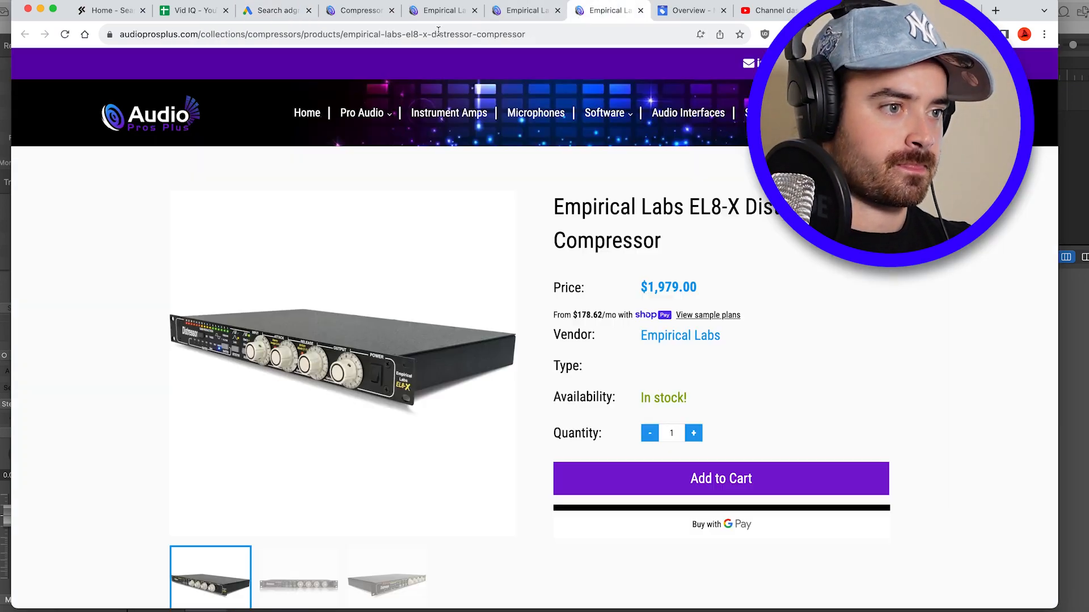
click(437, 33)
key(super+c)
click(277, 10)
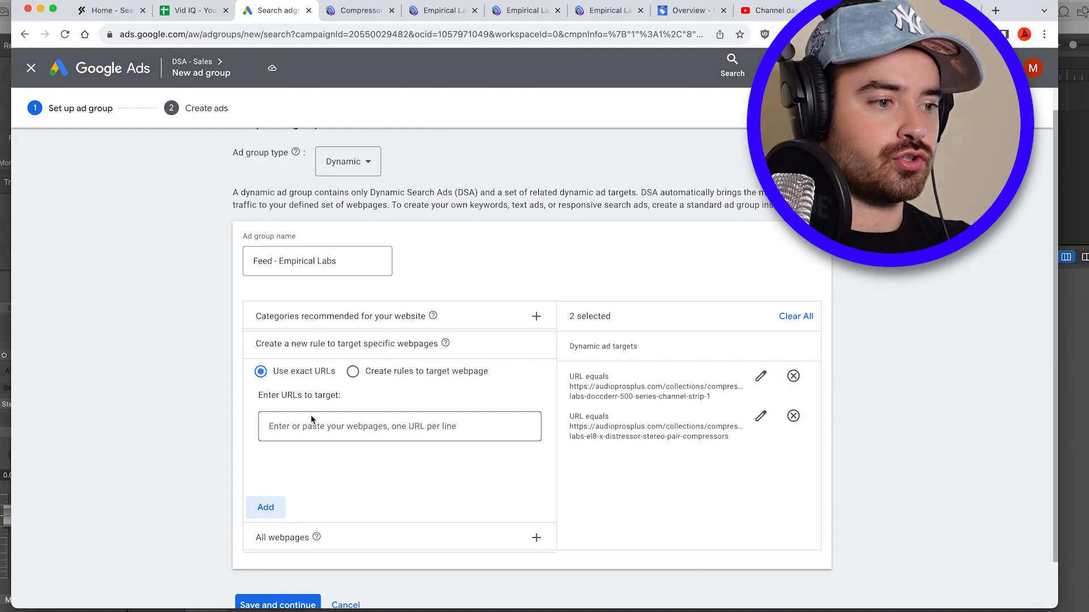
click(311, 419)
key(super+v)
click(267, 506)
Save the "Feed - Empirical Labs" ad group setup and continue to ad creation.
scroll(468, 448, down, 1)
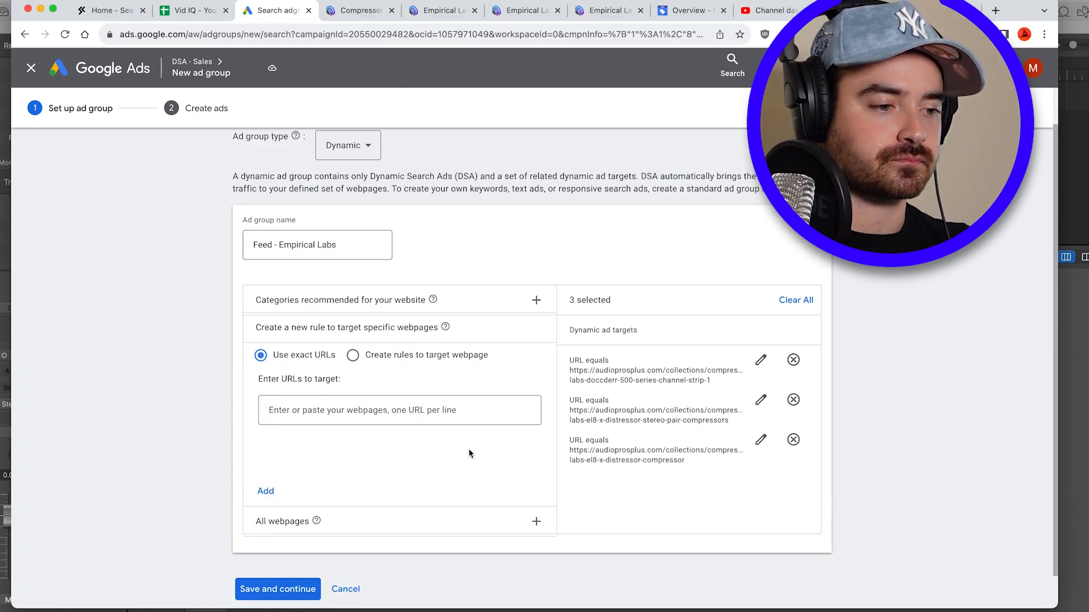
scroll(469, 447, down, 1)
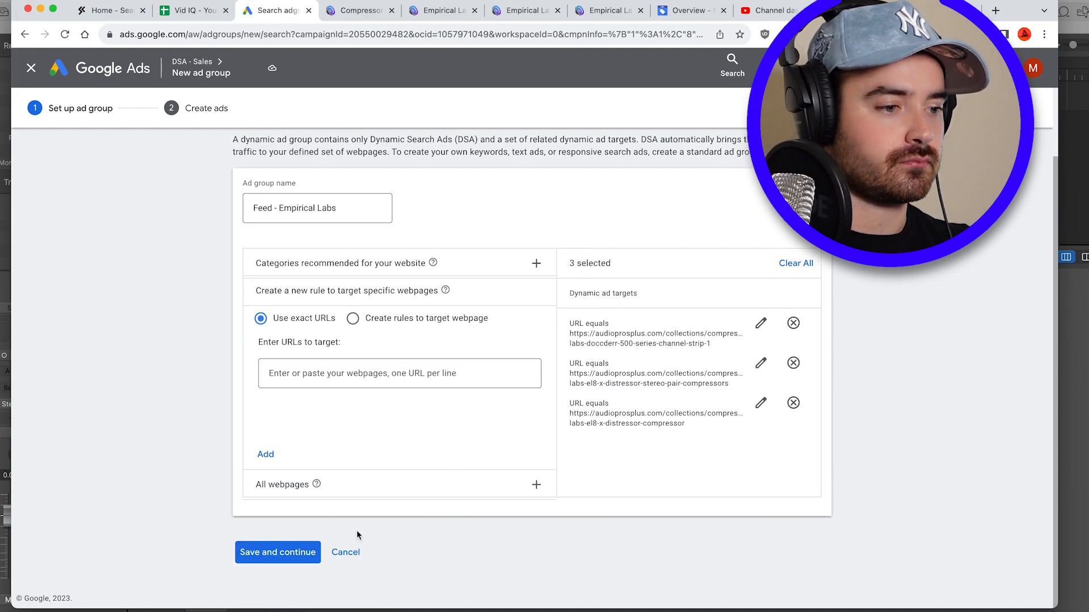
click(294, 558)
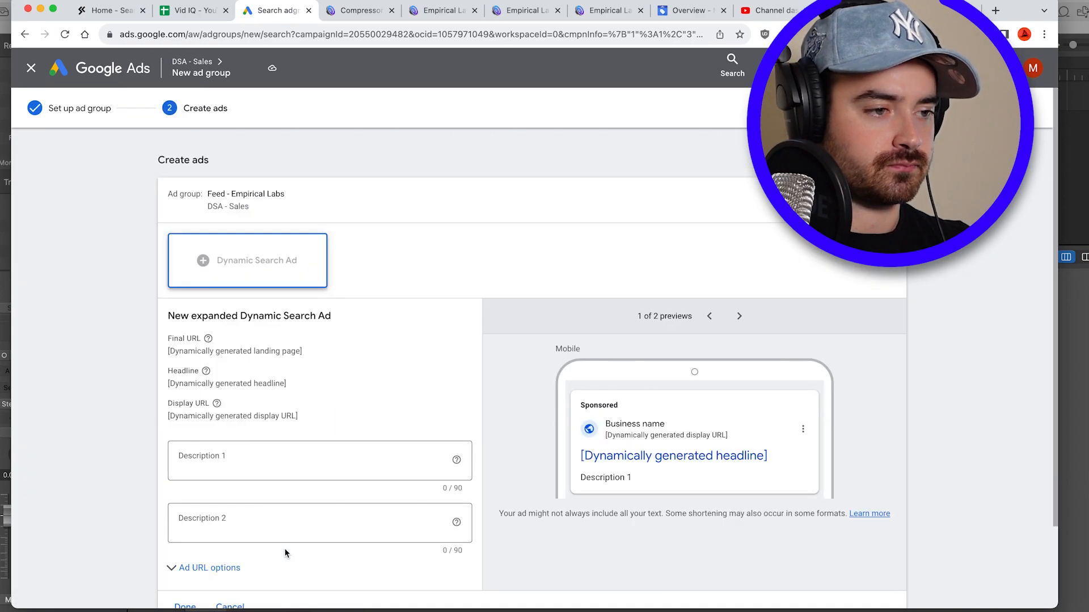
Write the ad descriptions "Empirical Labs Distressor" and "Empirical Labs Compressor", and save the dynamic search ad.
click(284, 457)
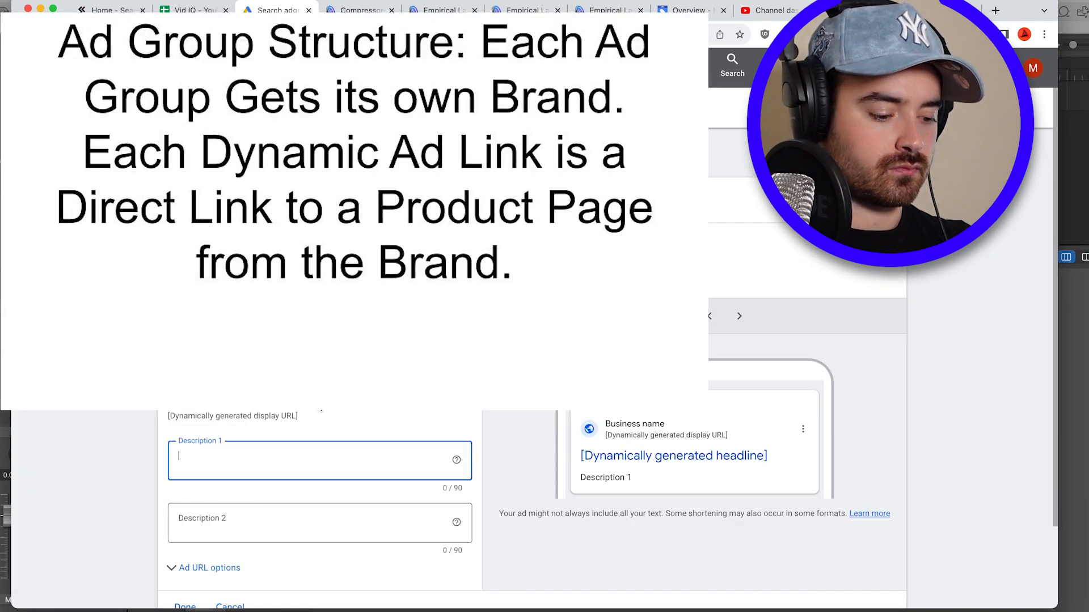
text(Empi)
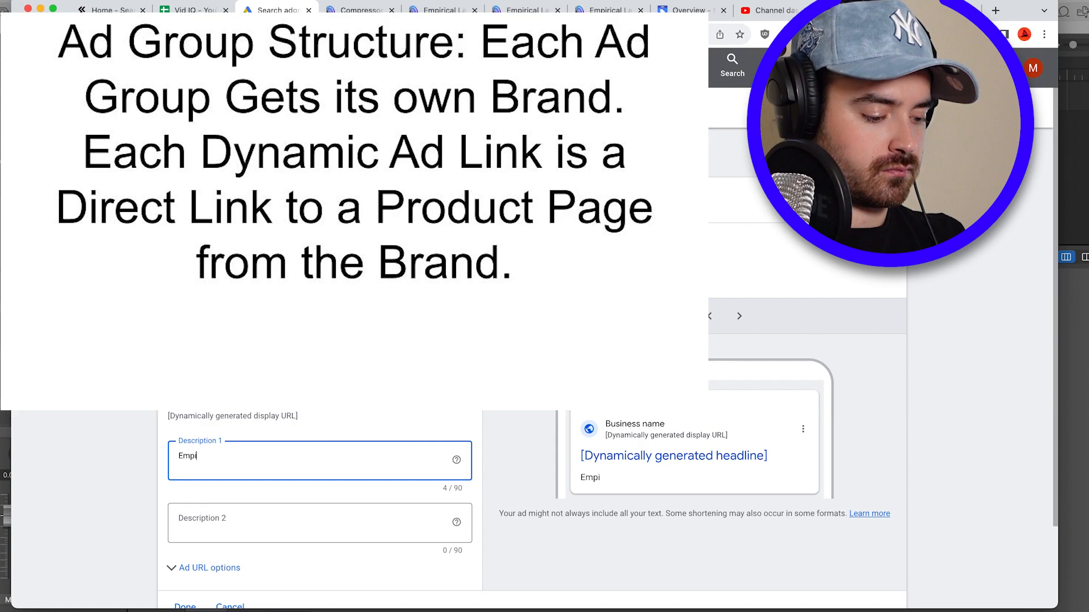
text(rical Labs Dist)
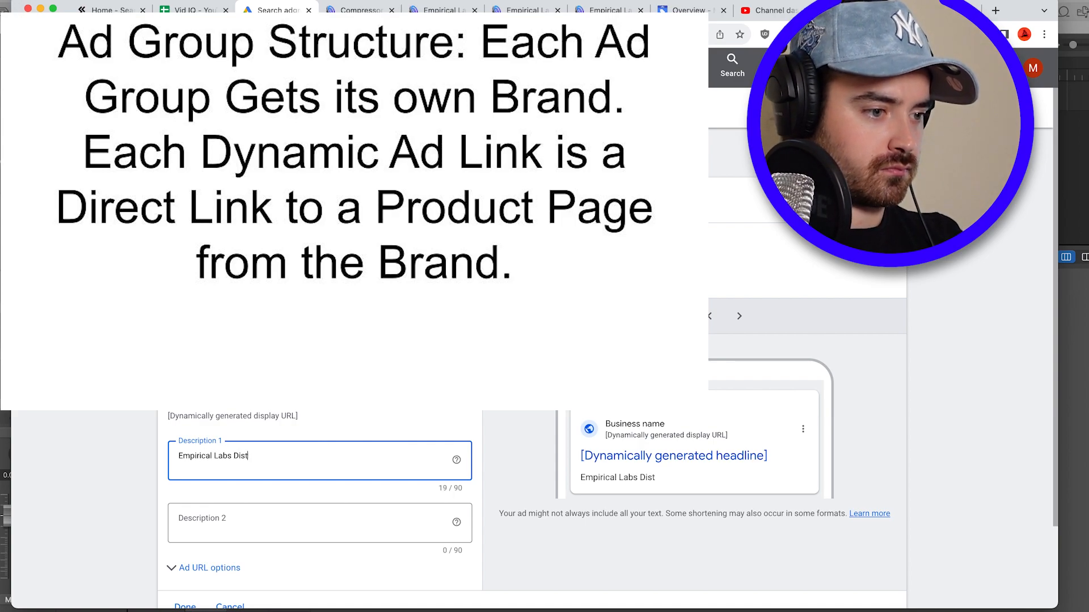
text(ressor)
key(Tab)
key(Tab)
text(Emp)
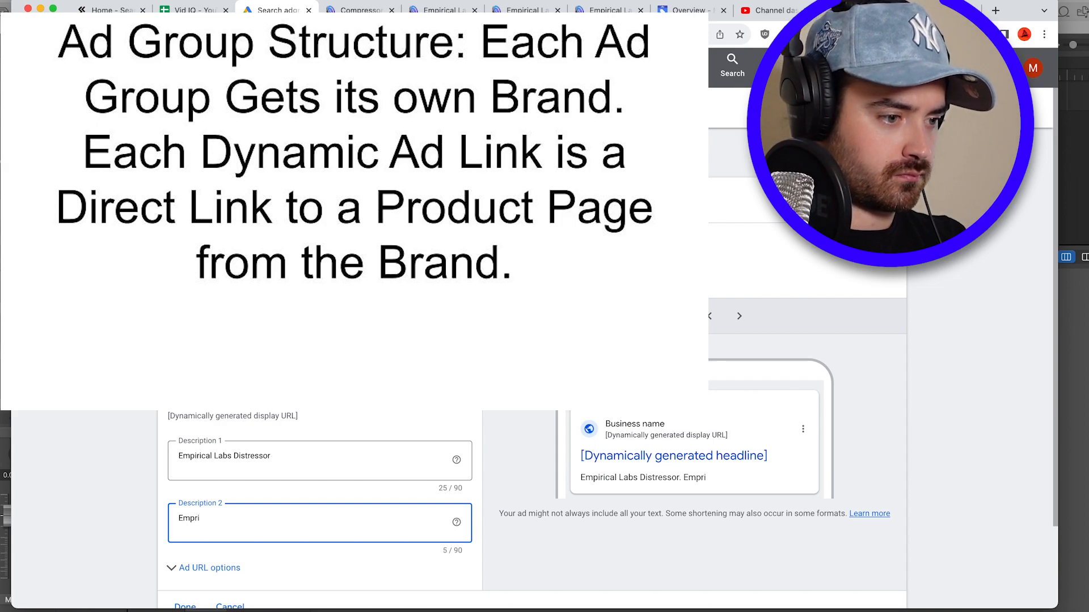
text(irica)
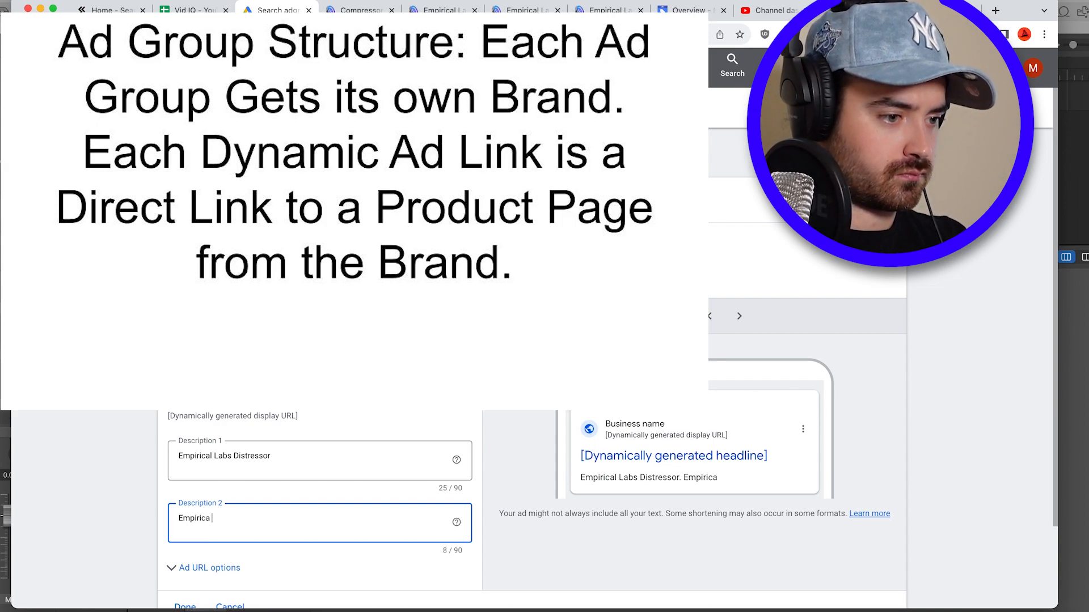
text(l Labs Compressor)
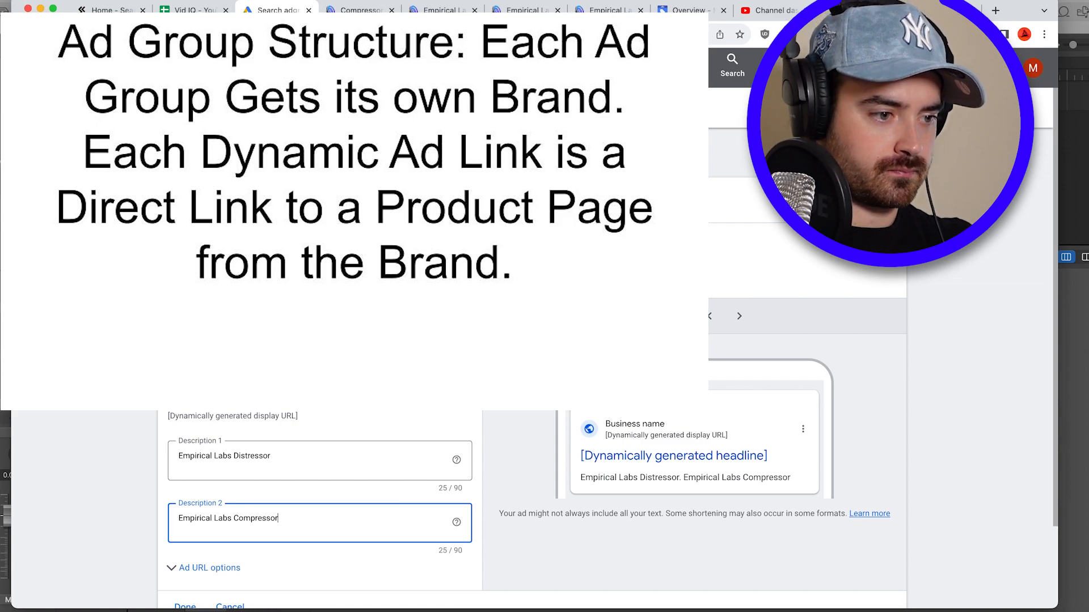
scroll(195, 544, down, 2)
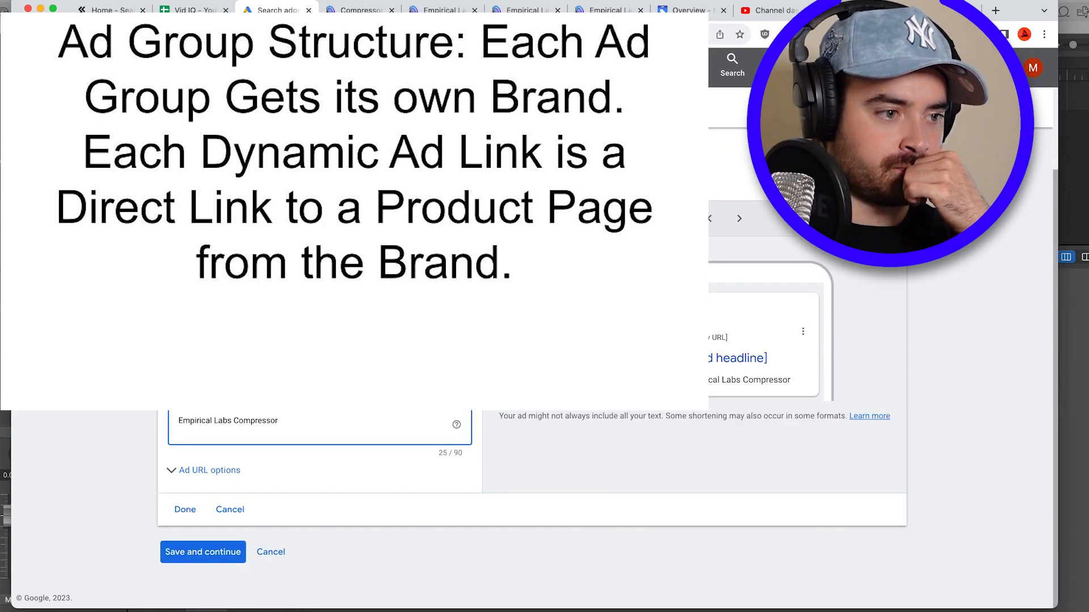
click(196, 547)
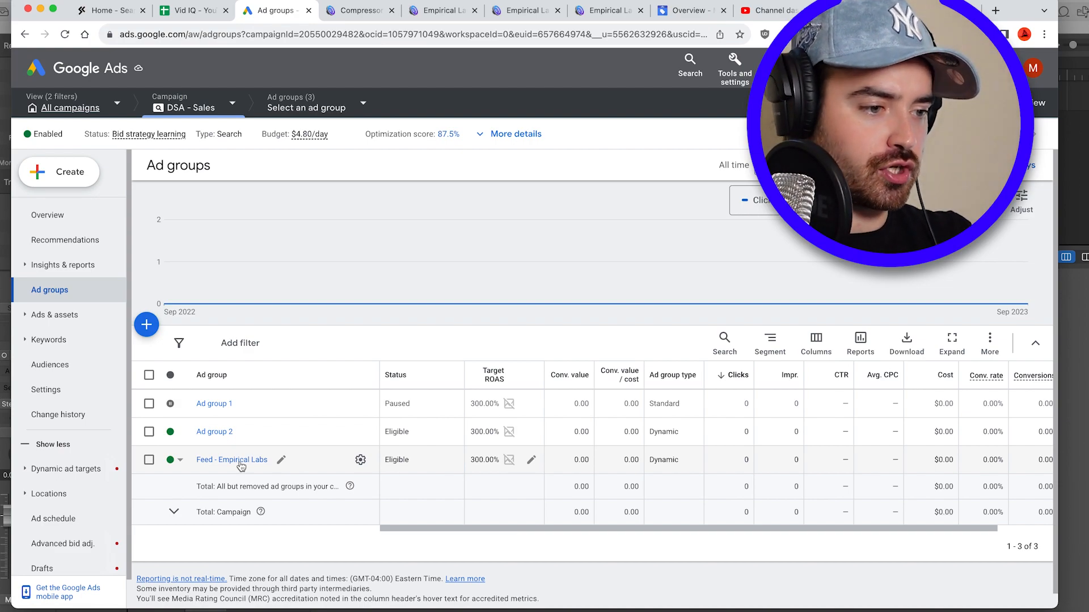
Open the "Feed - Empirical Labs" ad group, widen the dynamic ad target column to review its URLs, and return to the "DSA - Sales" campaign.
click(241, 461)
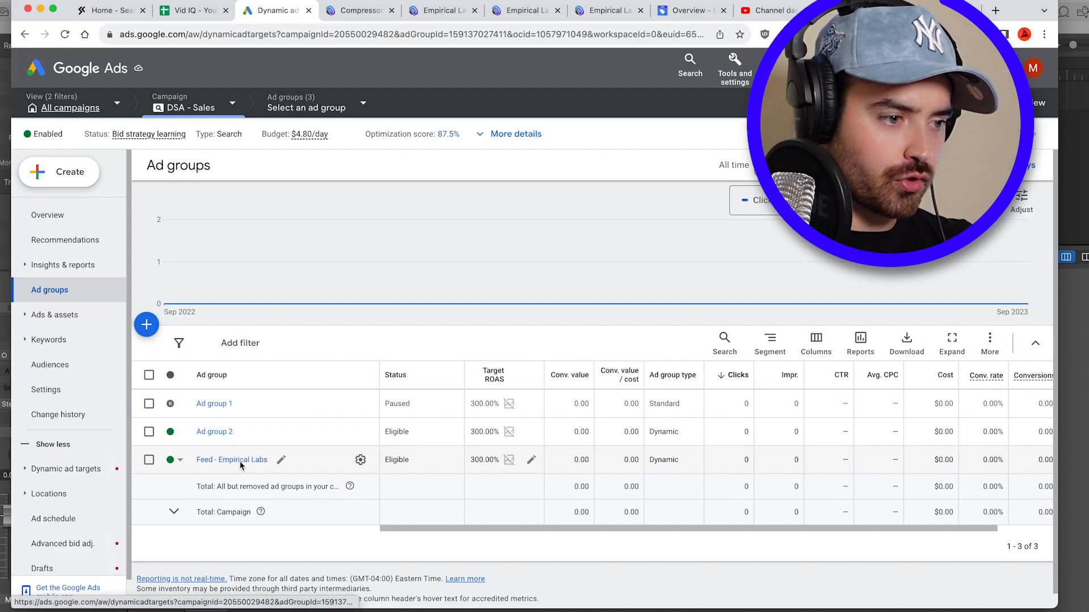
drag(342, 375, 367, 375)
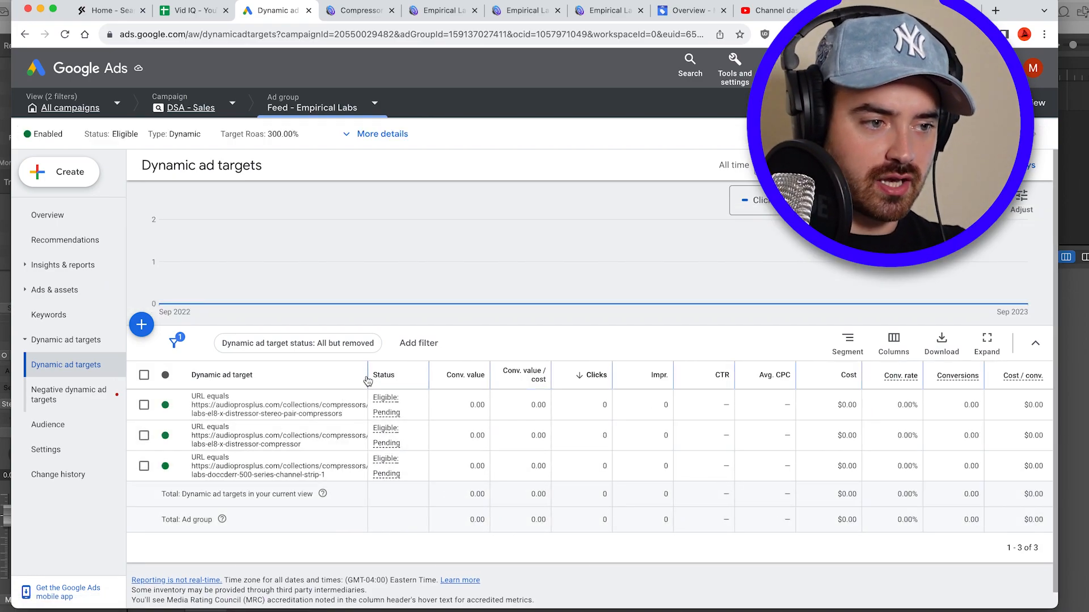
drag(368, 377, 418, 375)
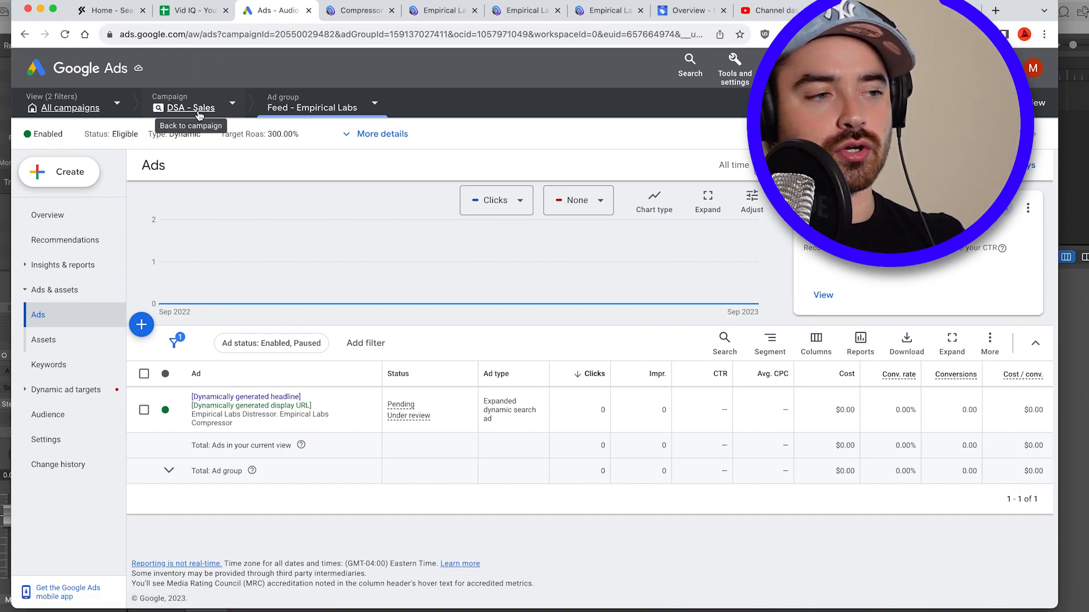
click(199, 114)
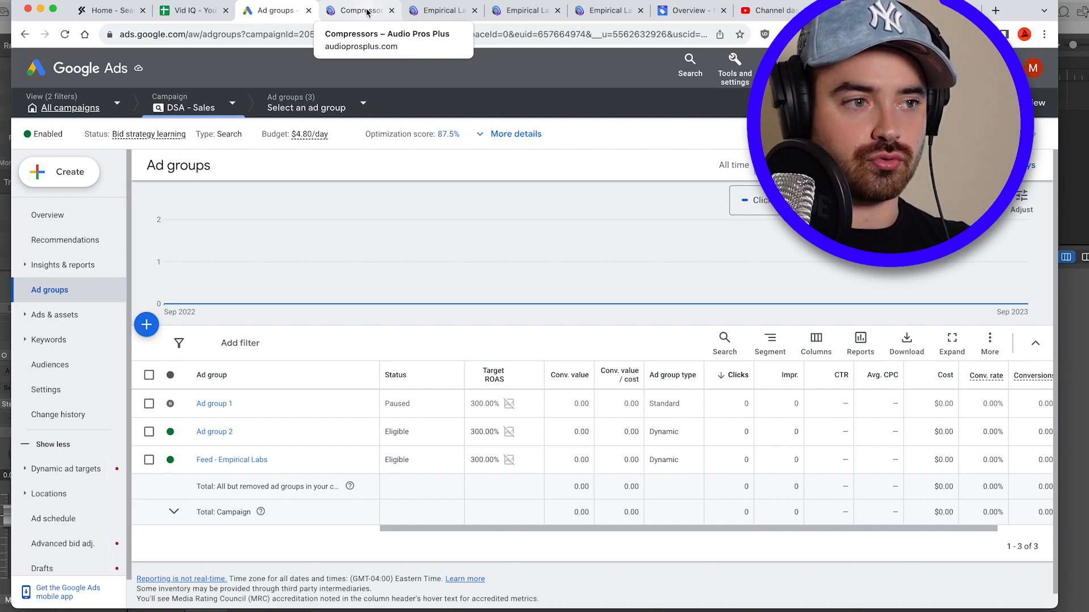
Look at the DoccDerr product page in the store, and return to Google Ads to view the list of all campaigns.
click(439, 11)
mouse_move(365, 110)
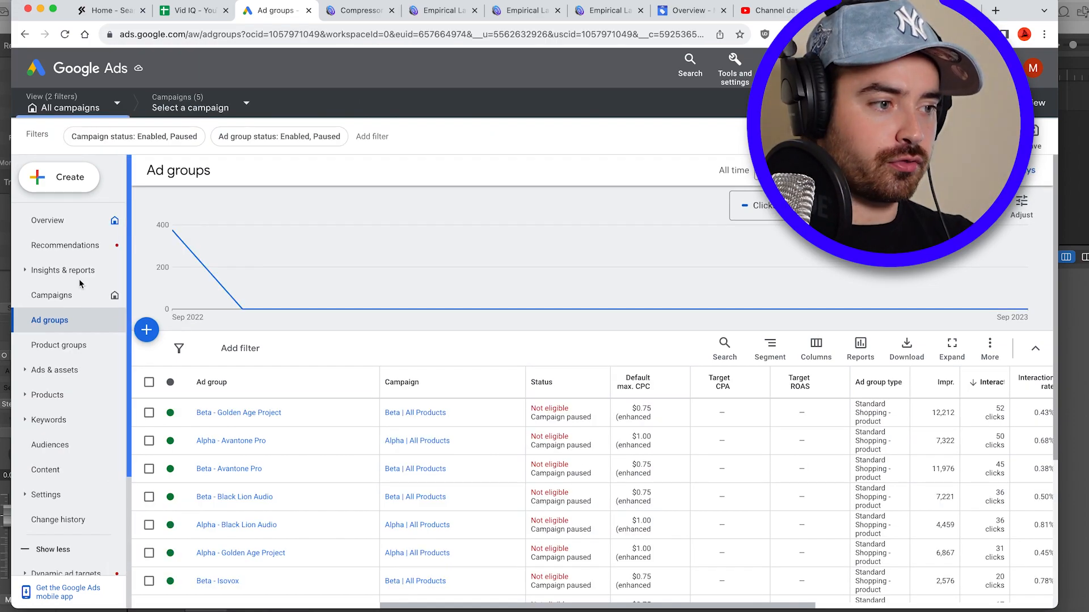
click(82, 300)
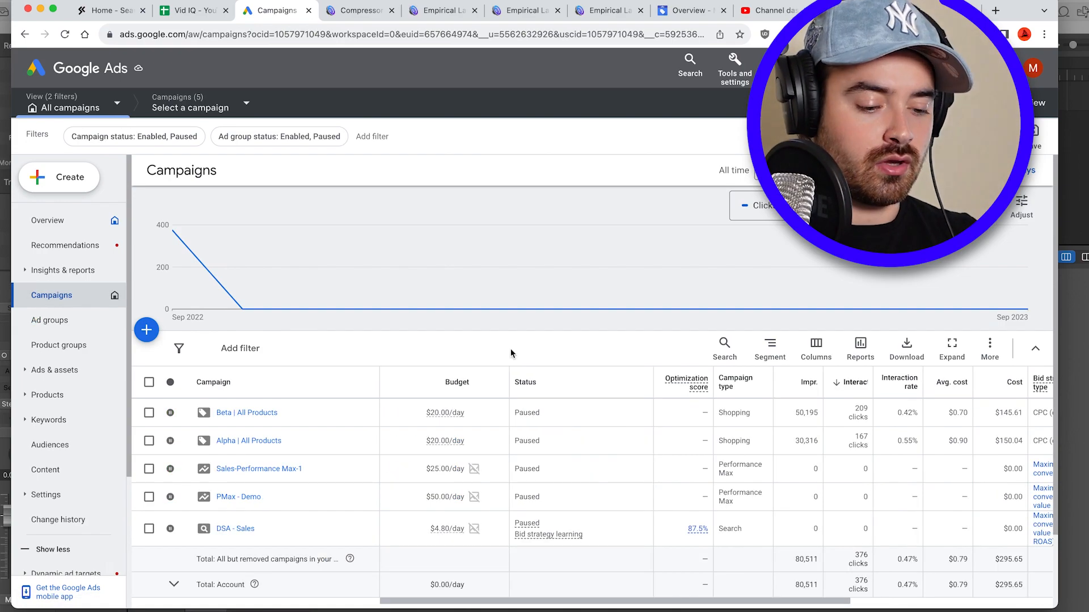